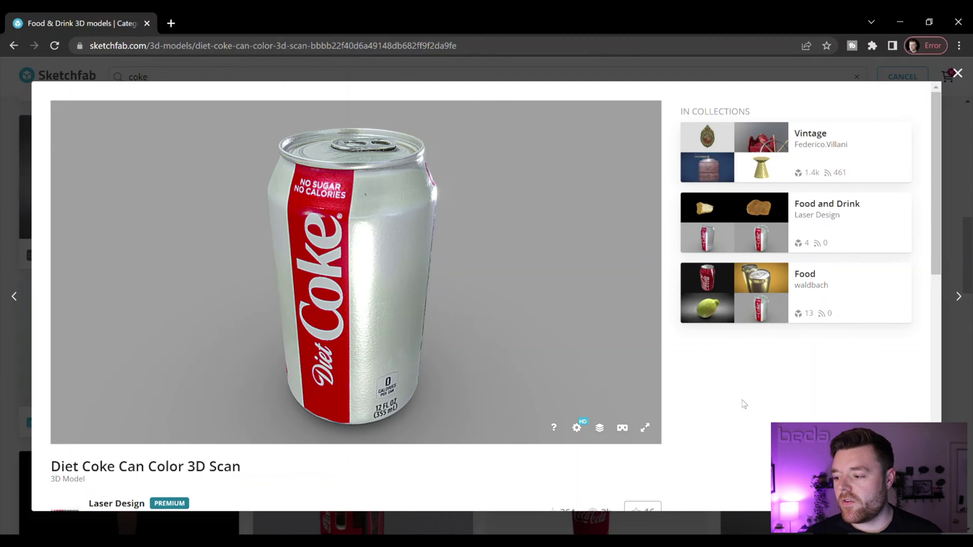
Look over the Diet Coke Can Color 3D Scan model page, including its preview, mesh details and description
scroll(740, 398, down, 3)
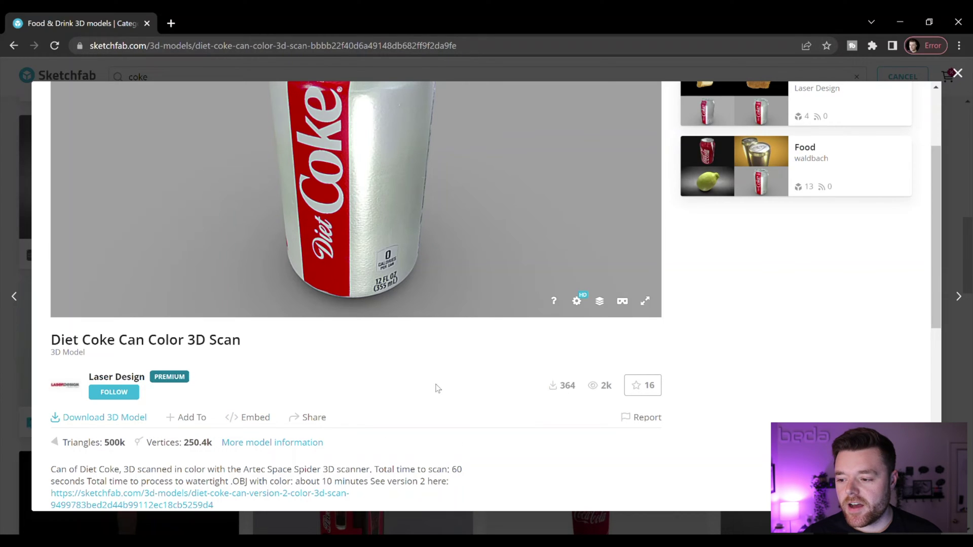
scroll(259, 393, down, 1)
scroll(258, 393, up, 5)
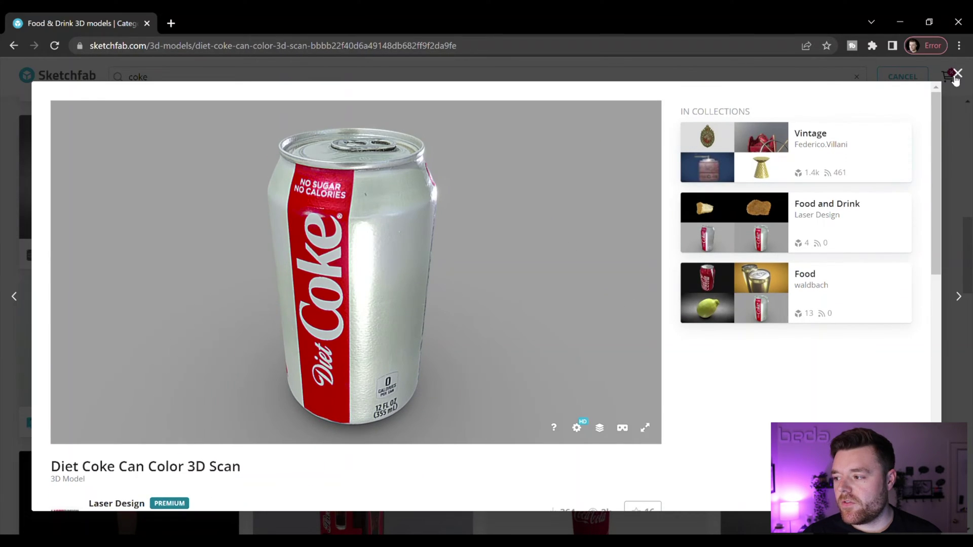
scroll(462, 330, down, 5)
scroll(172, 367, down, 5)
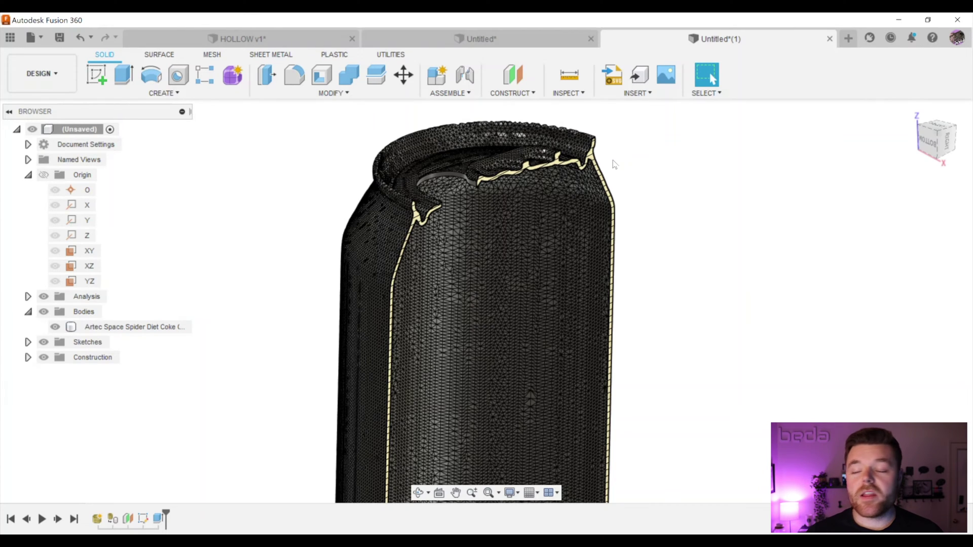
Examine the sectioned can mesh around the lid, rim and drinking opening from several angles
click(584, 180)
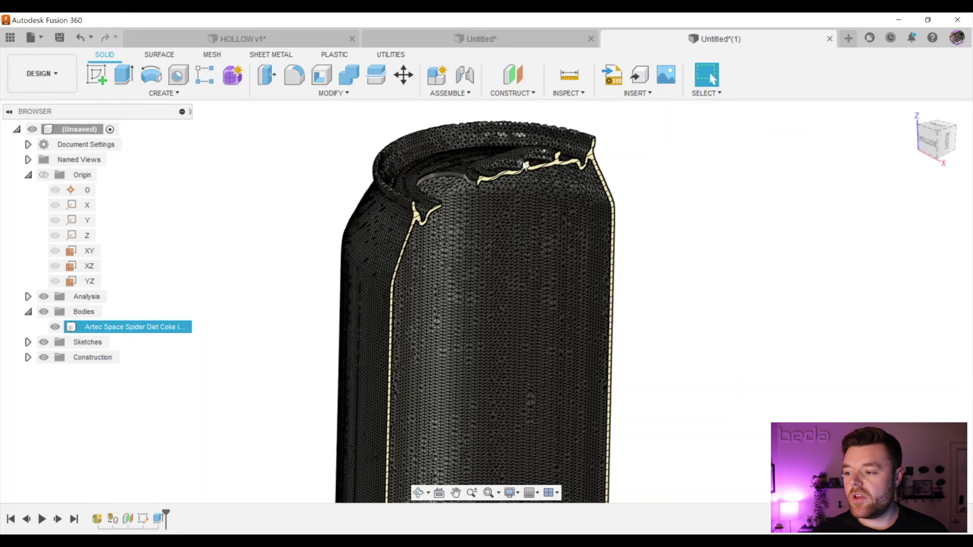
scroll(527, 163, up, 4)
shift+middle_drag(453, 172, 393, 156)
scroll(389, 230, up, 4)
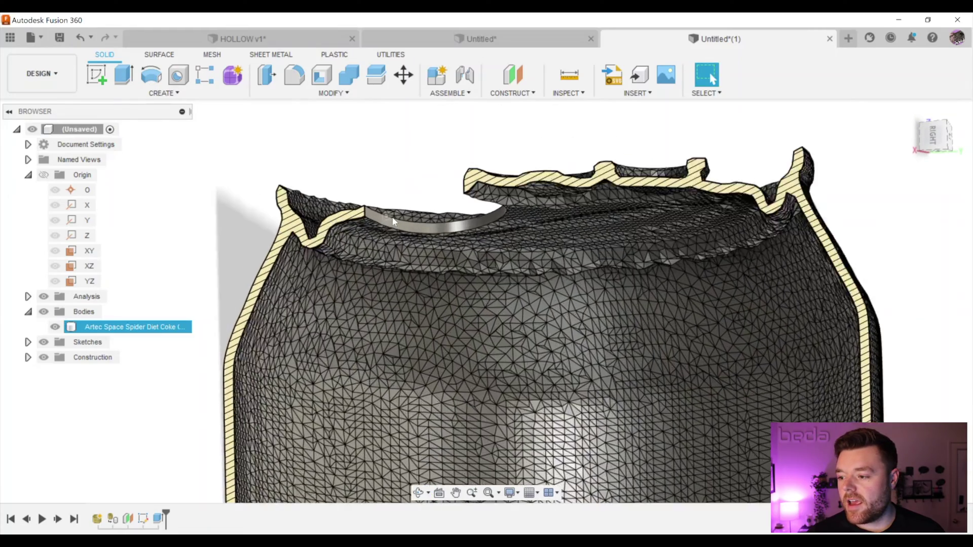
shift+middle_drag(390, 230, 447, 151)
scroll(400, 232, down, 2)
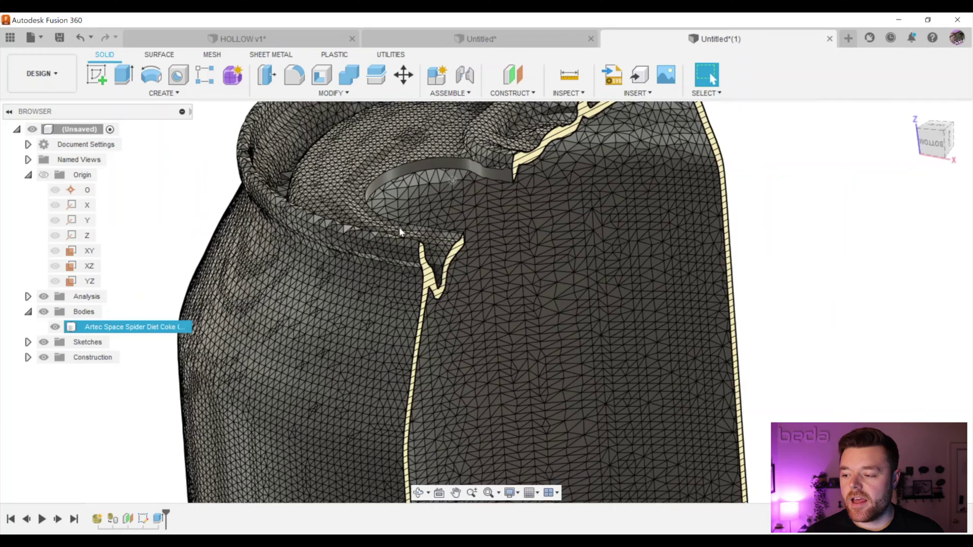
scroll(417, 187, up, 3)
scroll(434, 173, down, 5)
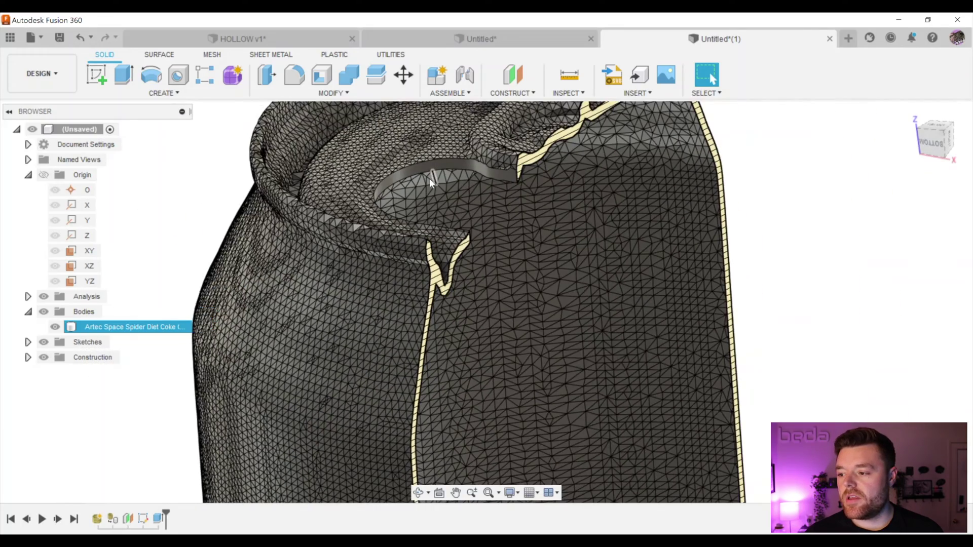
shift+middle_drag(431, 178, 382, 163)
scroll(422, 171, down, 5)
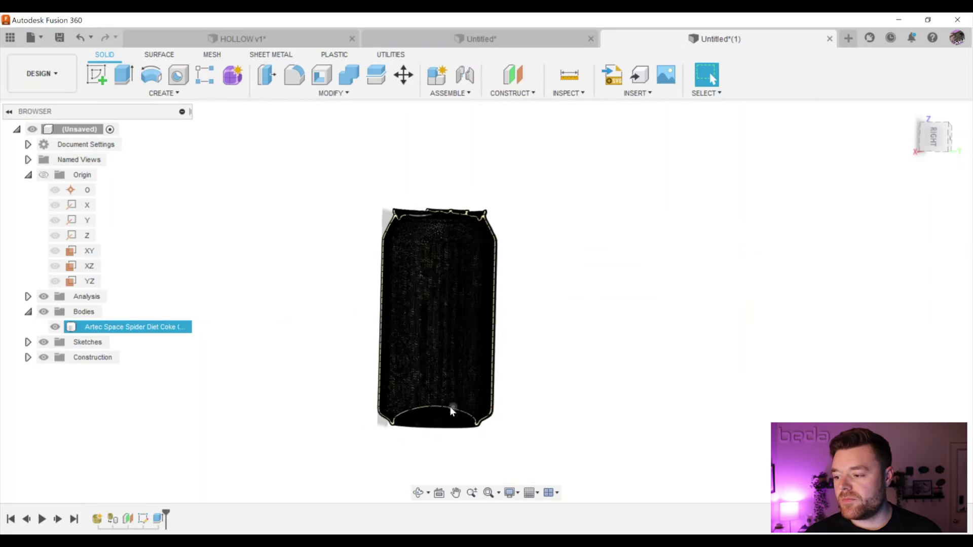
Inspect the hollow can's wall section at its domed base and recessed lid
scroll(452, 412, up, 6)
shift+middle_drag(330, 432, 422, 404)
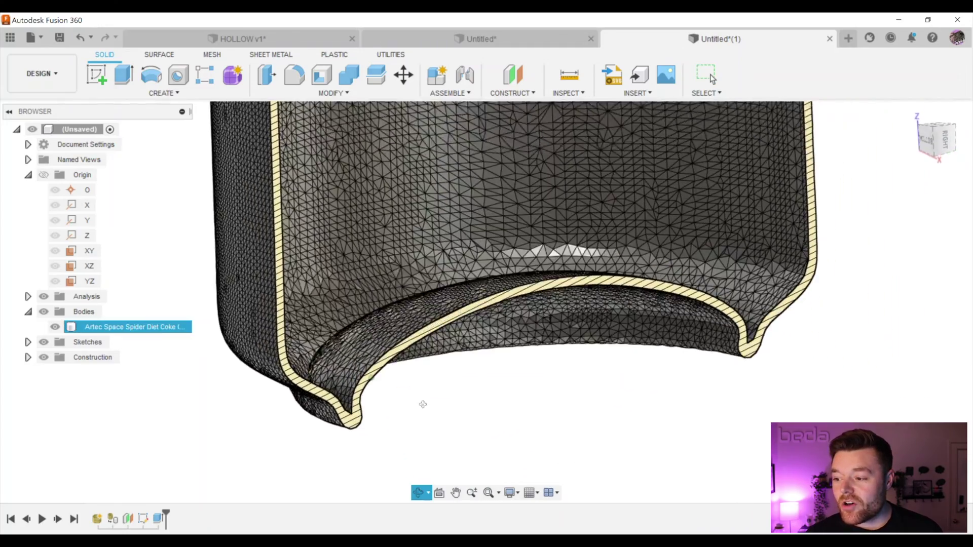
scroll(422, 405, down, 6)
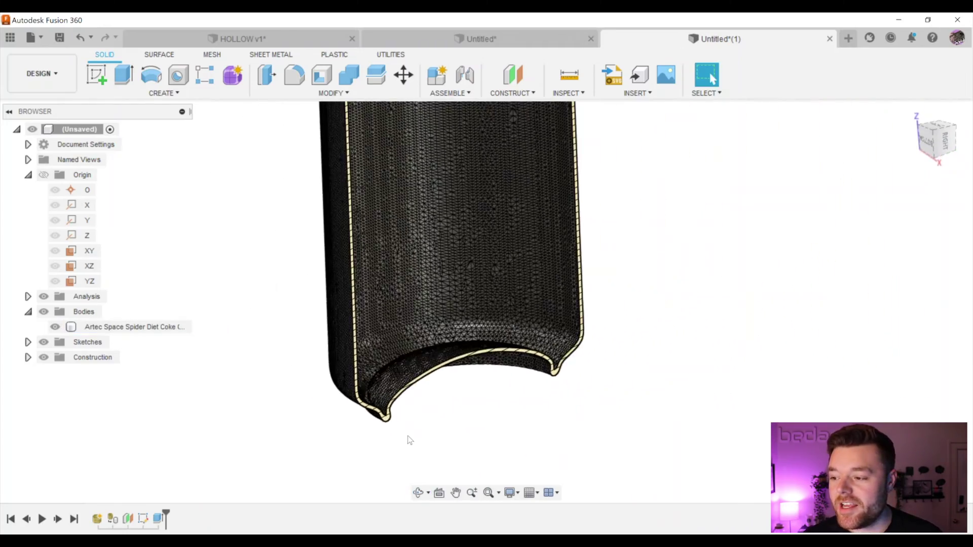
scroll(409, 439, down, 2)
click(423, 260)
scroll(446, 152, up, 8)
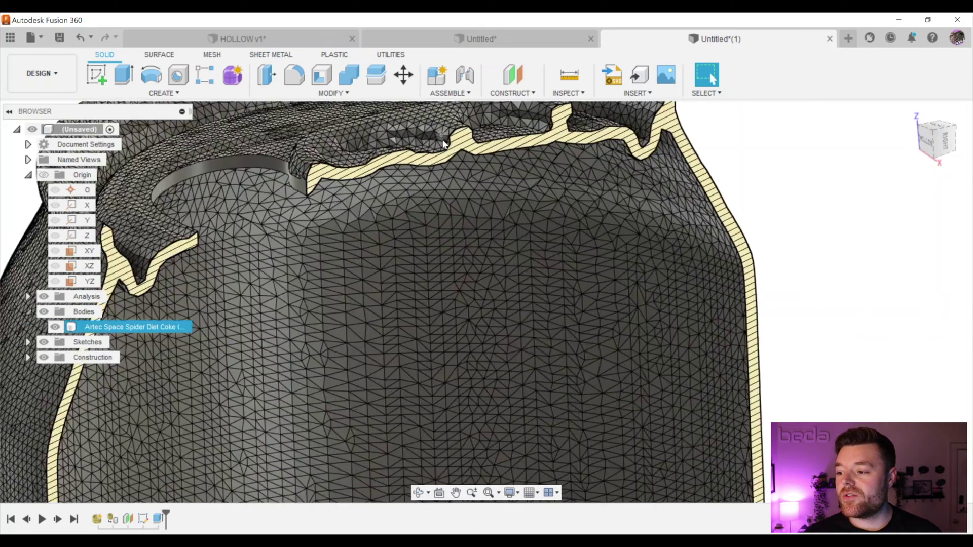
scroll(444, 145, down, 5)
scroll(321, 154, up, 3)
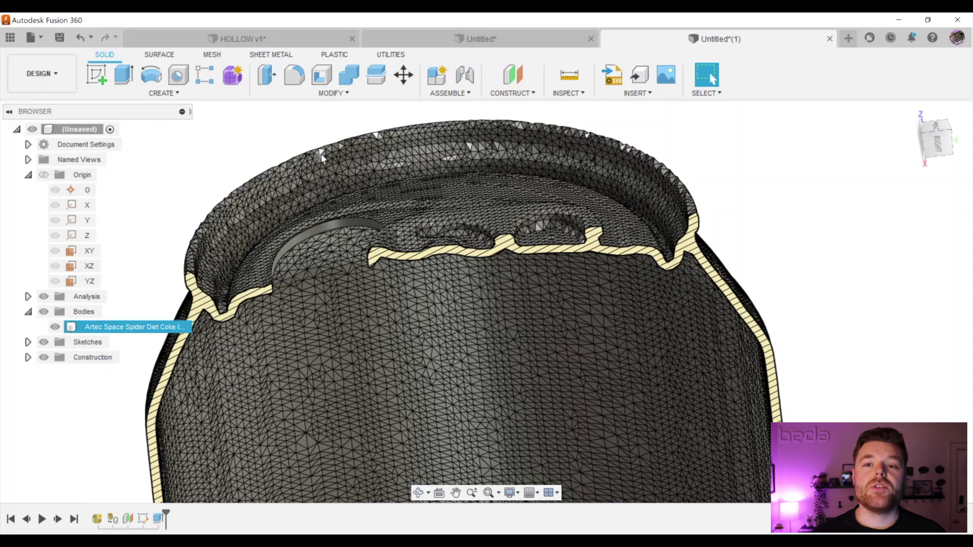
click(646, 130)
mouse_move(645, 130)
shift+middle_down()
mouse_move(671, 132)
mouse_move(649, 137)
shift+middle_up()
click(629, 150)
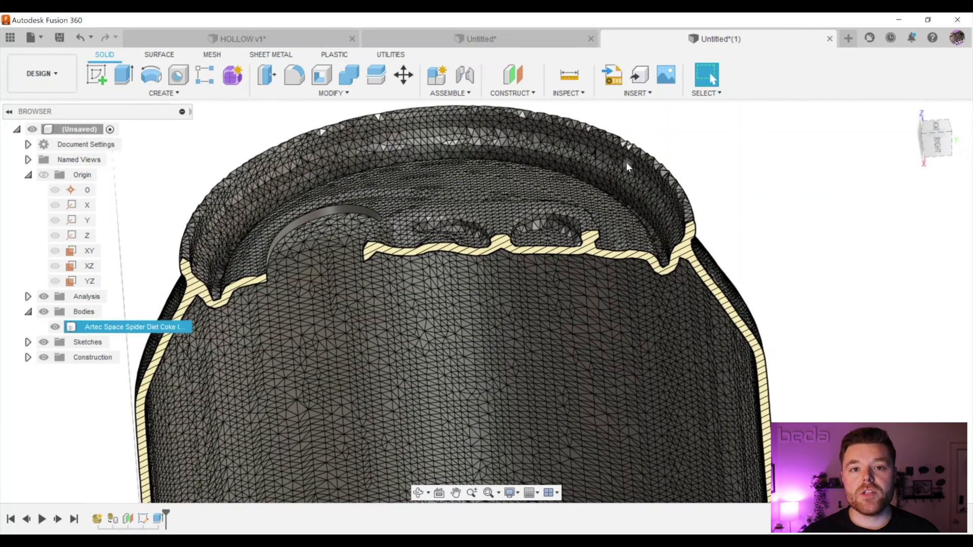
click(678, 162)
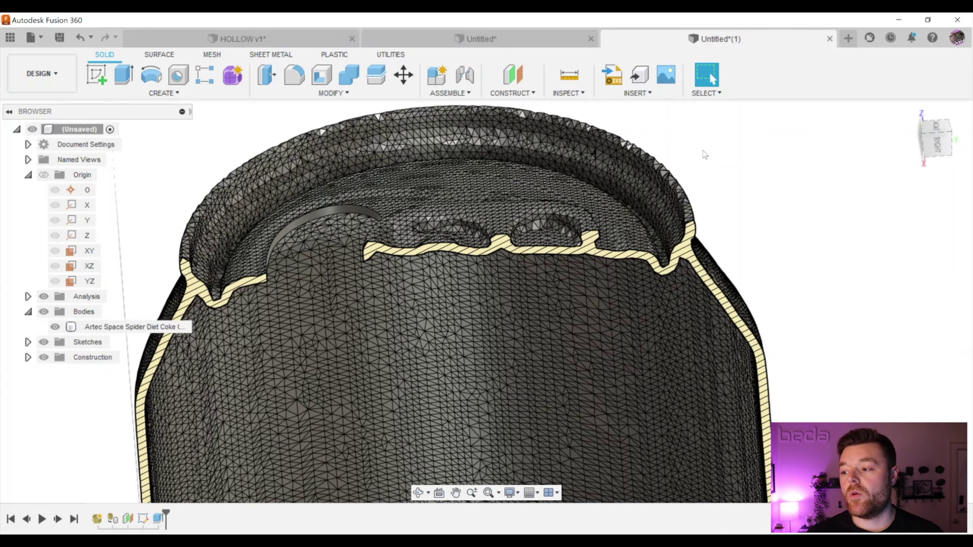
click(682, 155)
scroll(609, 194, down, 2)
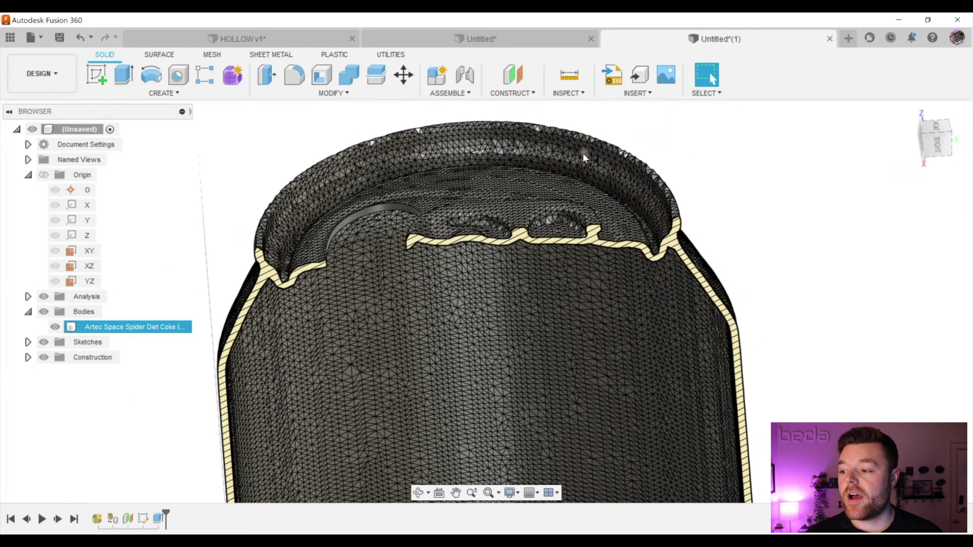
scroll(584, 151, up, 3)
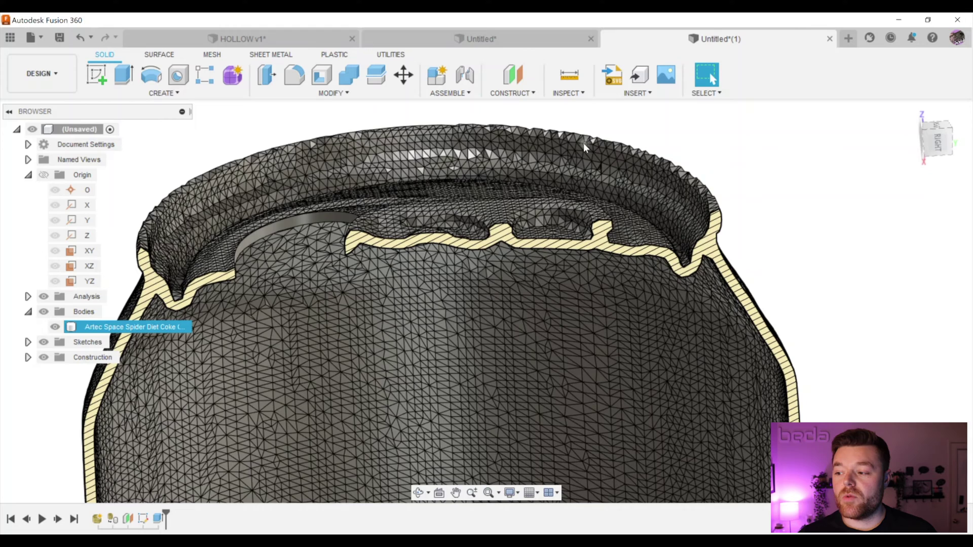
click(716, 163)
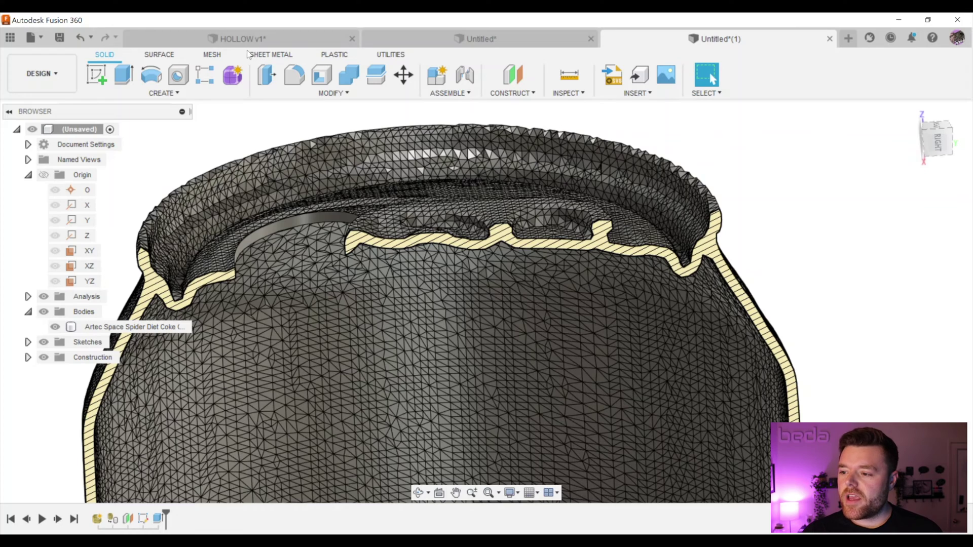
Display the mesh tools and look over the sectioned upper part of the can
click(211, 56)
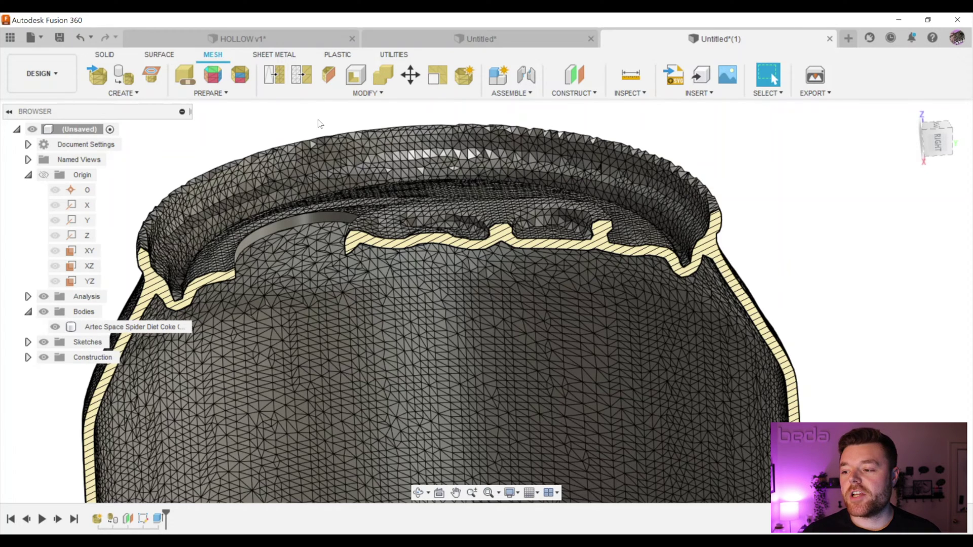
click(467, 160)
shift+middle_drag(471, 160, 476, 161)
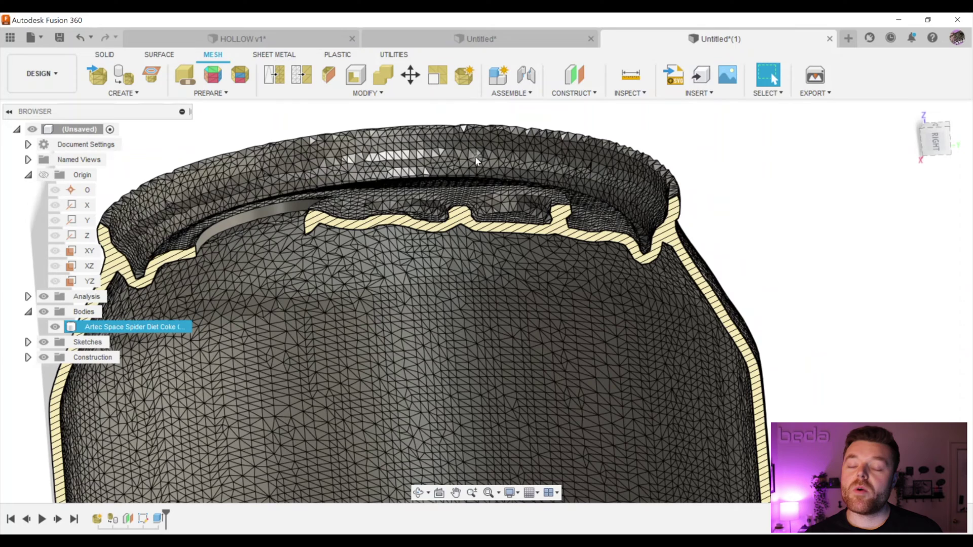
scroll(569, 162, down, 3)
click(629, 141)
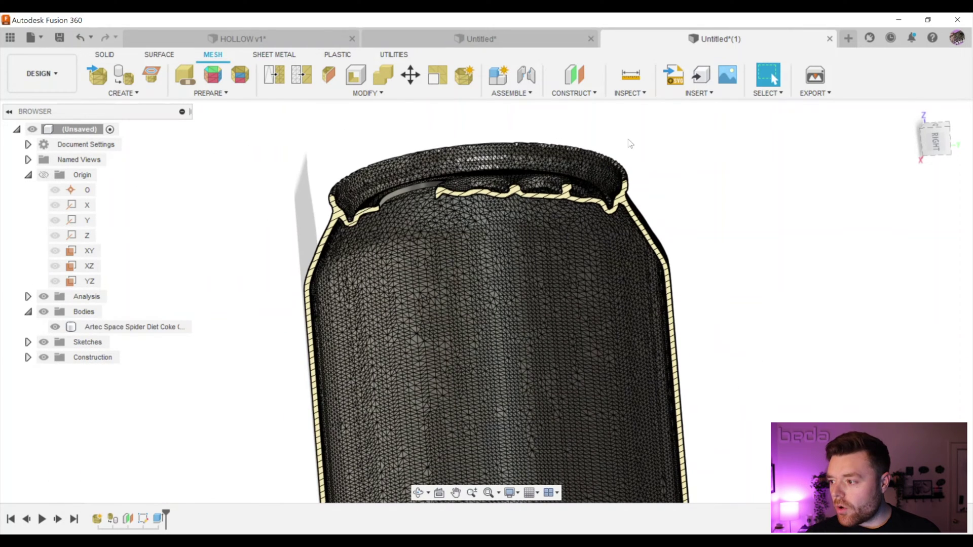
Create a new design and insert the OBJ mesh "Artec Space Spider Diet Coke Color mm" with millimeter units
click(850, 39)
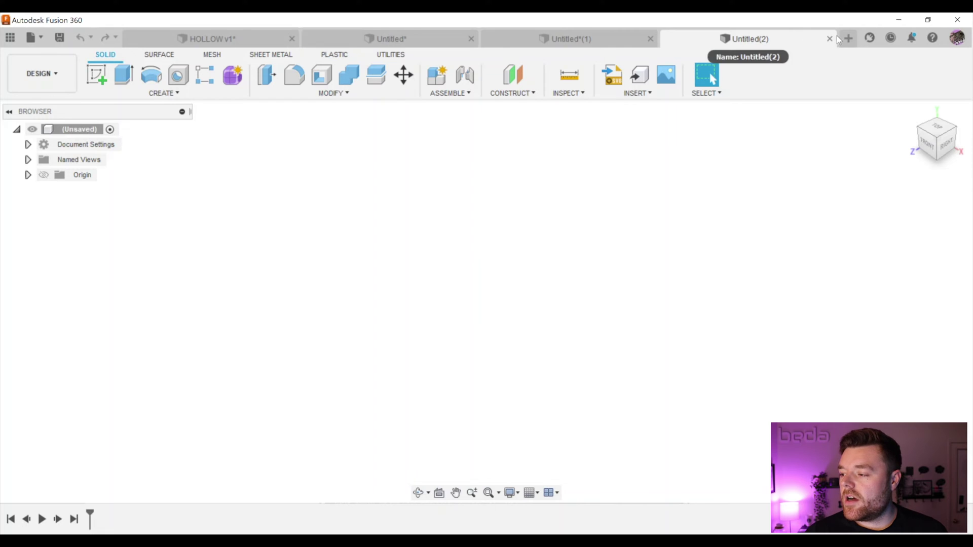
click(636, 93)
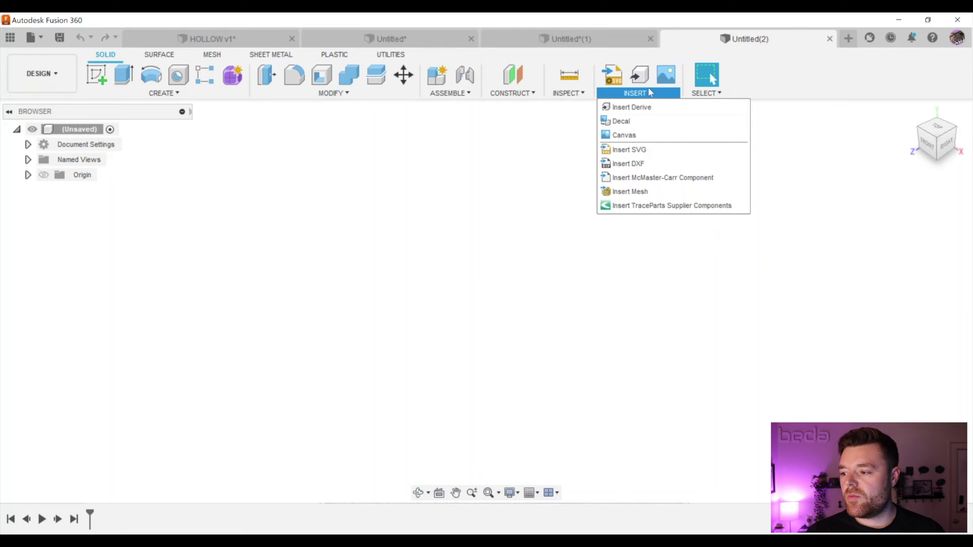
click(634, 192)
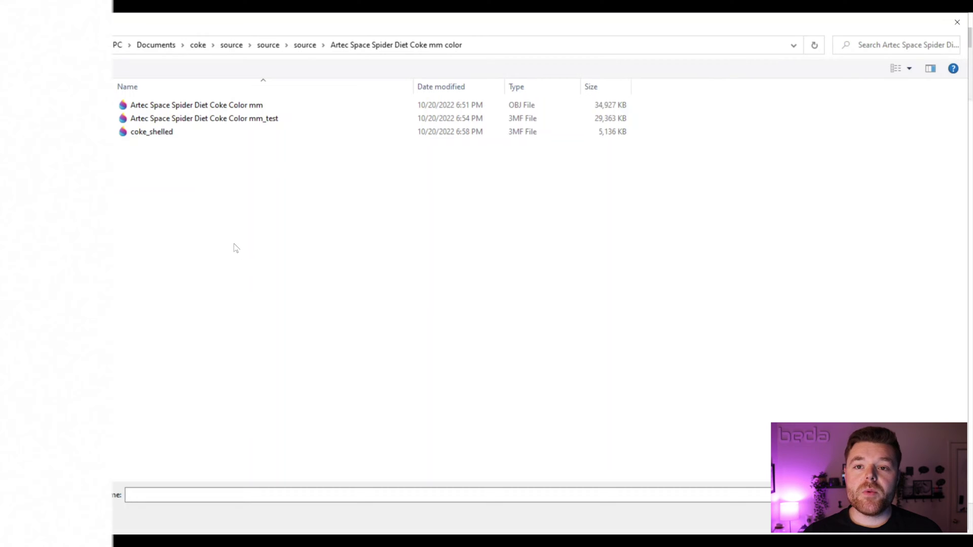
click(172, 106)
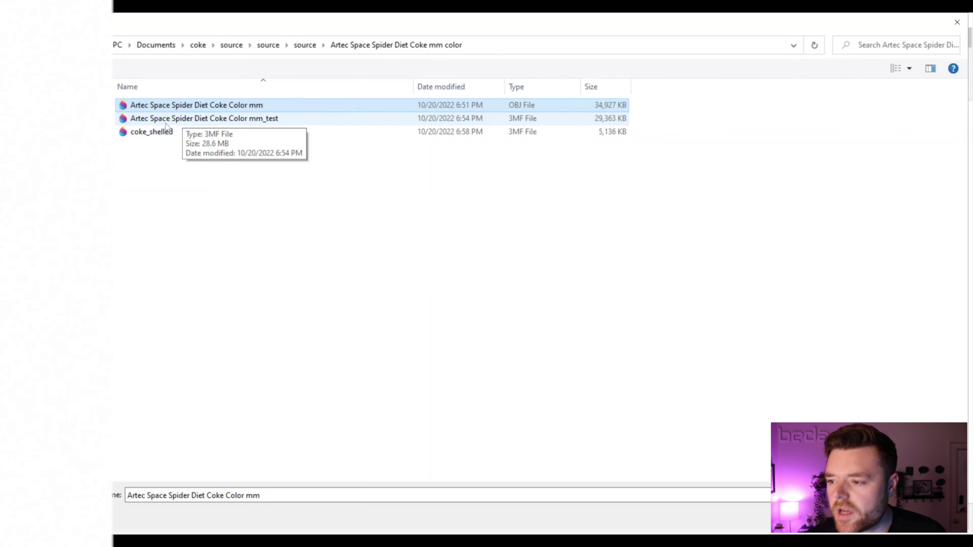
key(Return)
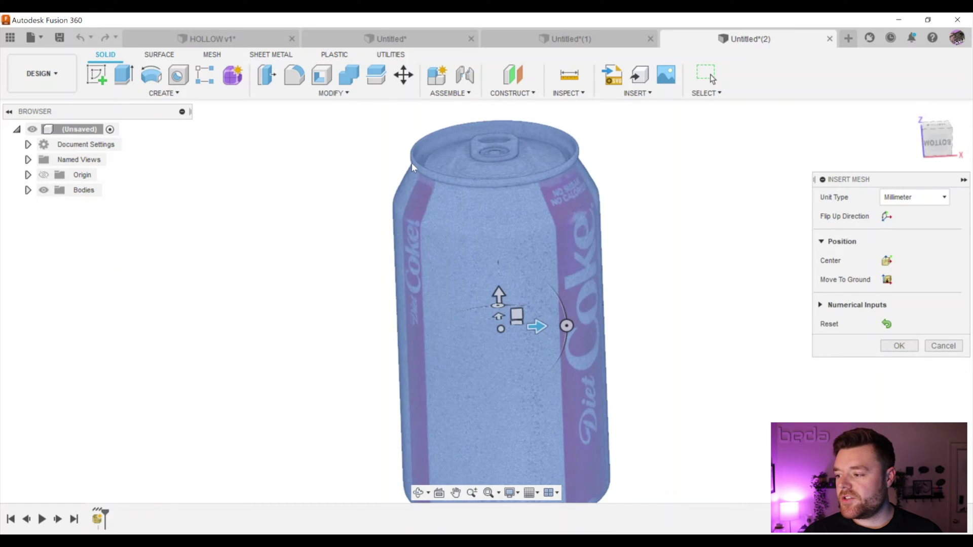
click(899, 346)
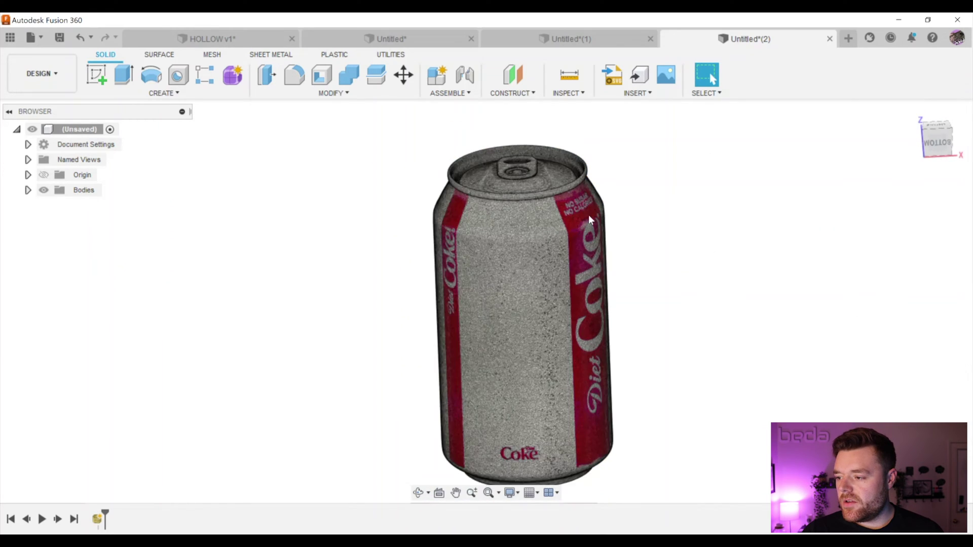
Set up a 3D print export of the can mesh in 3MF format and proceed to saving the file
shift+middle_drag(431, 175, 492, 193)
scroll(396, 122, up, 6)
scroll(491, 192, down, 10)
key(Escape)
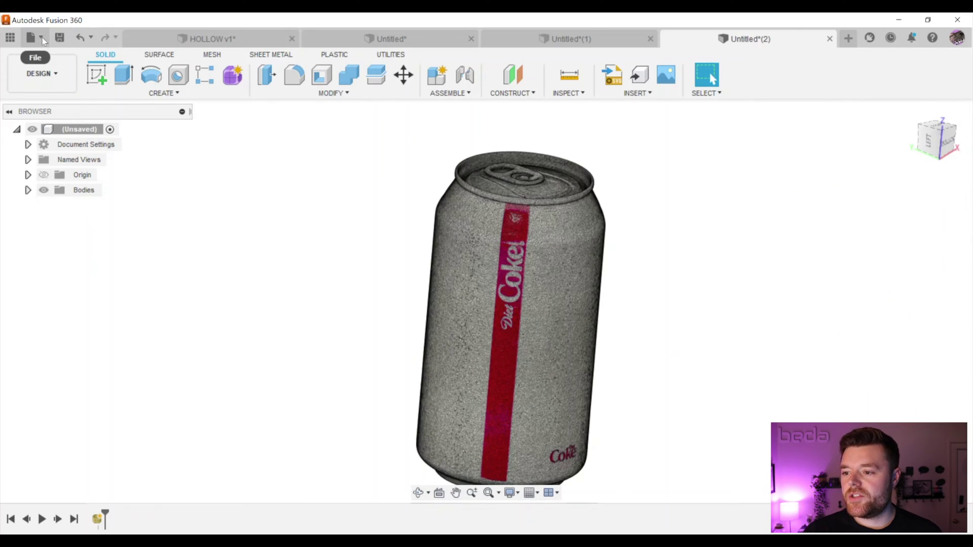
click(38, 39)
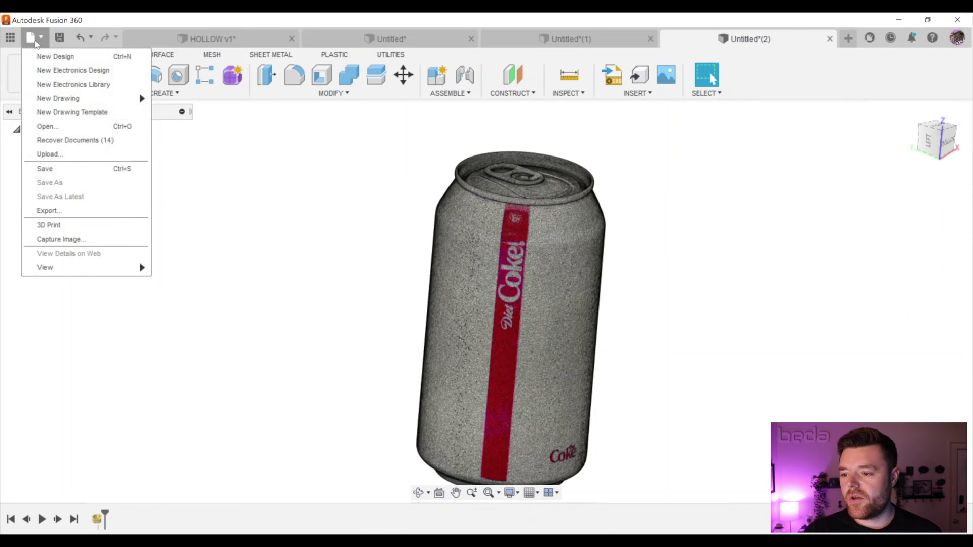
click(78, 226)
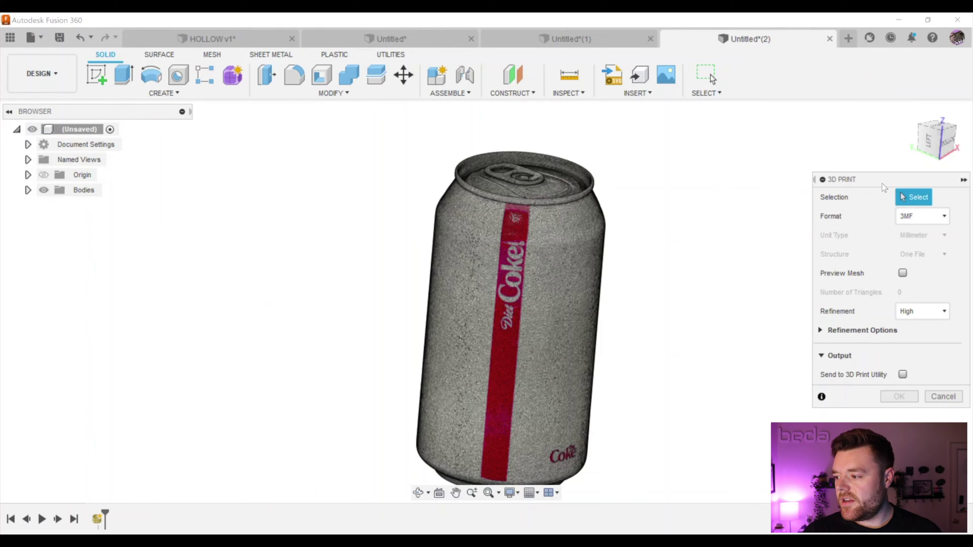
drag(883, 186, 693, 149)
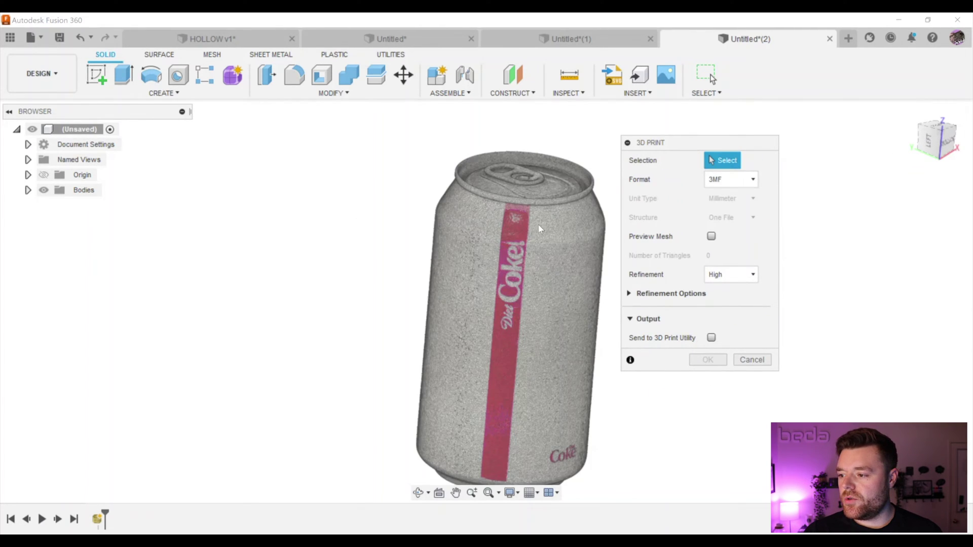
scroll(513, 214, up, 3)
click(454, 217)
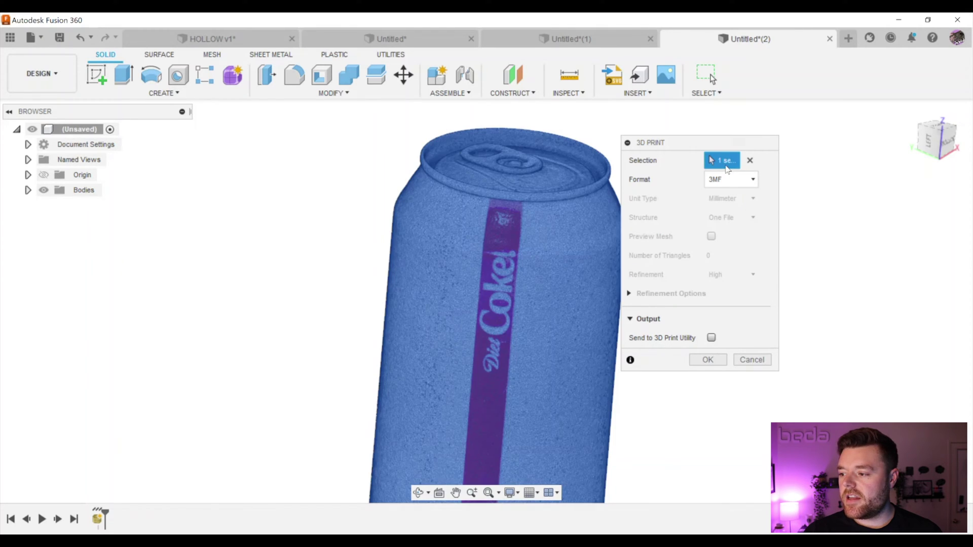
click(731, 180)
click(725, 196)
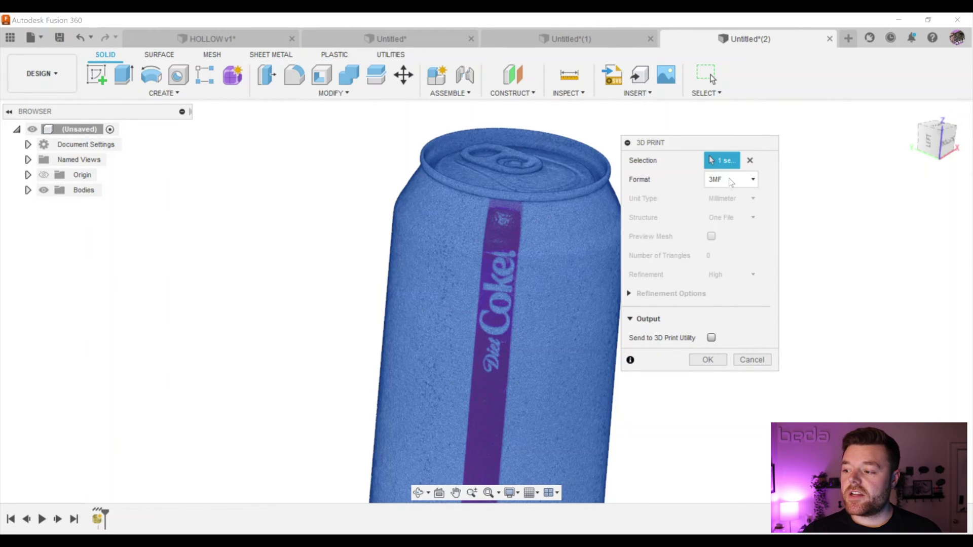
click(709, 360)
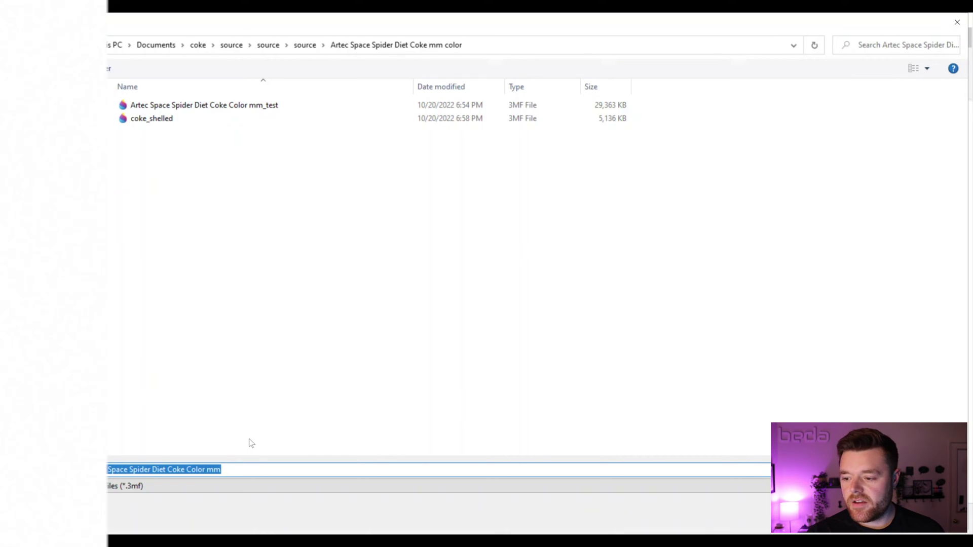
Name the exported 3MF file COKE_MESH_MIXER and save it in the Diet Coke source folder
key(BackSpace)
text(c)
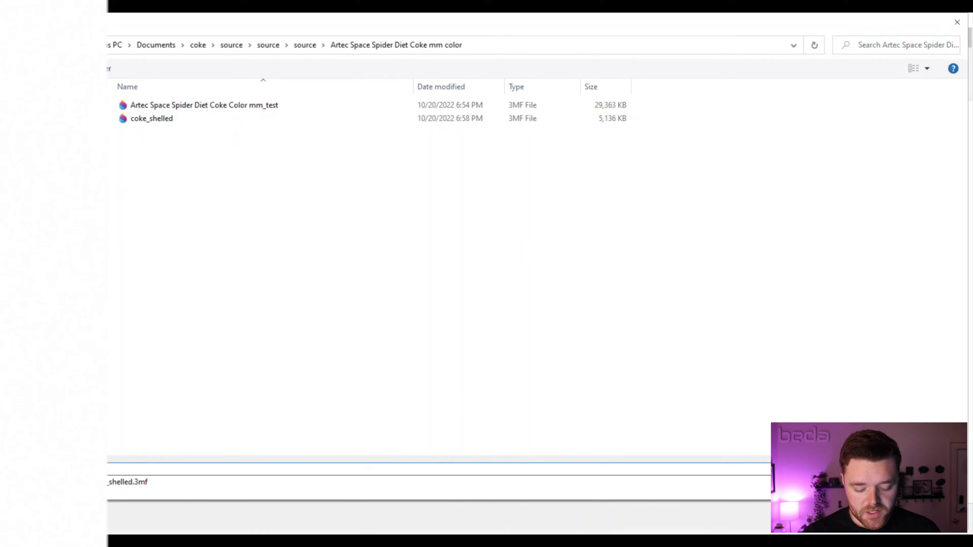
text(MESH_MI)
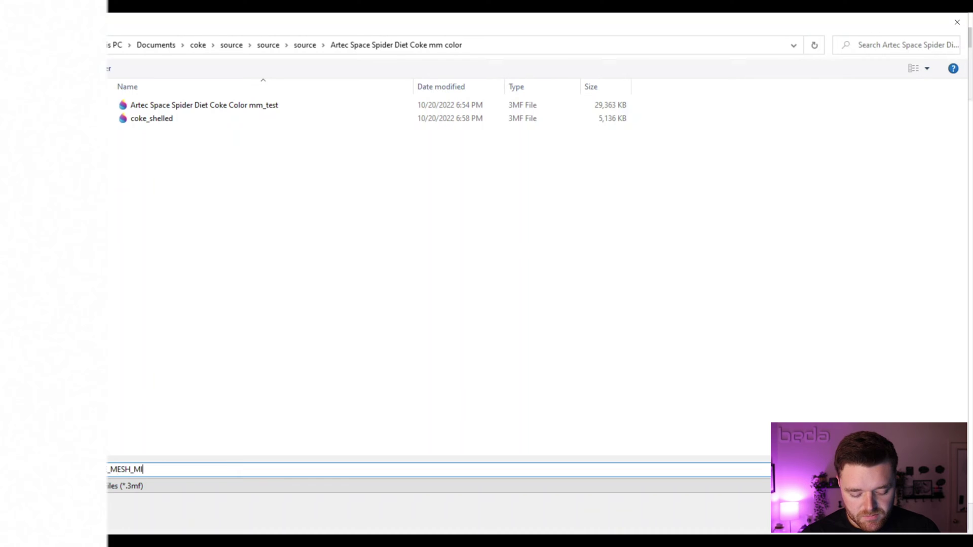
text(XER)
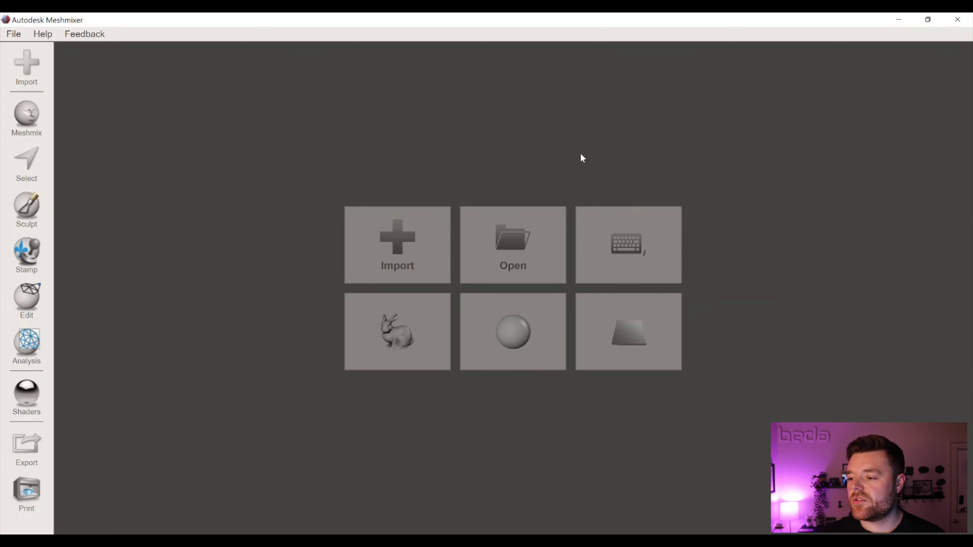
Switch to Meshmixer and import COKE_MESH_MIXER.3mf so that the can sits in the print bed view
click(391, 267)
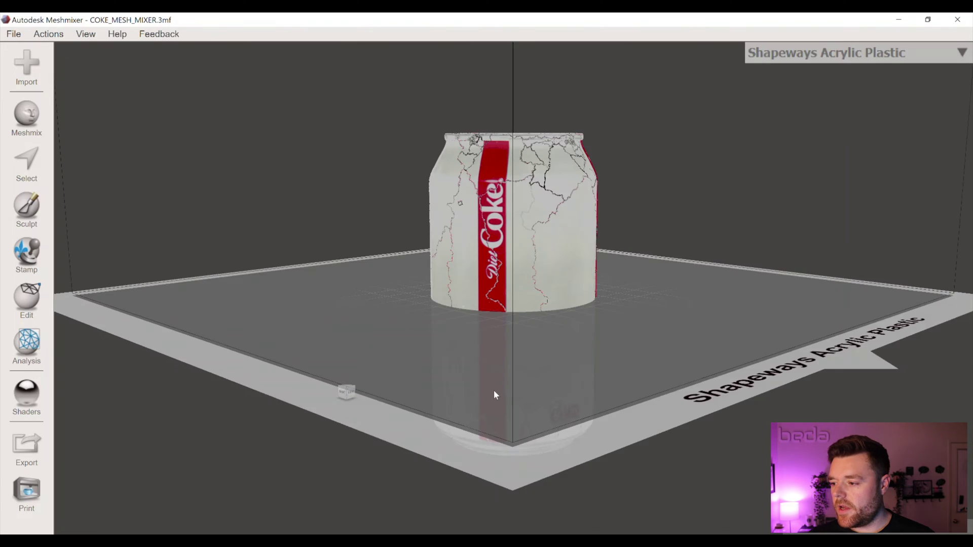
scroll(490, 393, down, 2)
middle_drag(485, 395, 472, 457)
right_drag(617, 365, 586, 384)
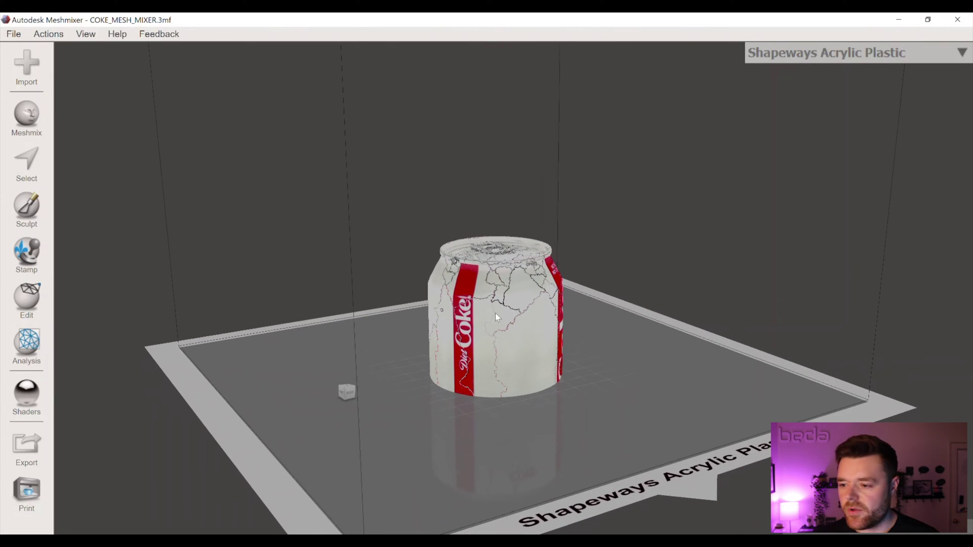
Transform the can by moving it up about 60.4 mm along Y so it stands on the print bed
click(27, 300)
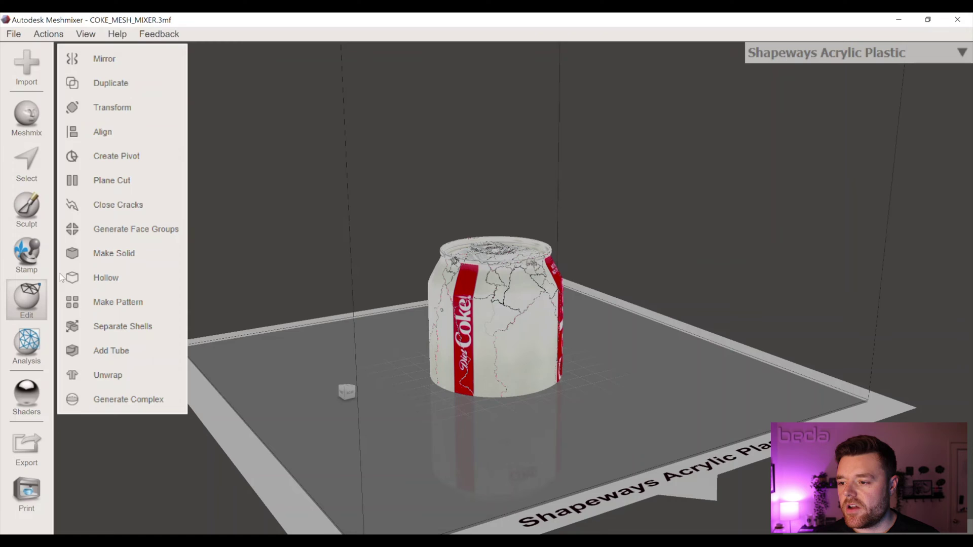
click(112, 108)
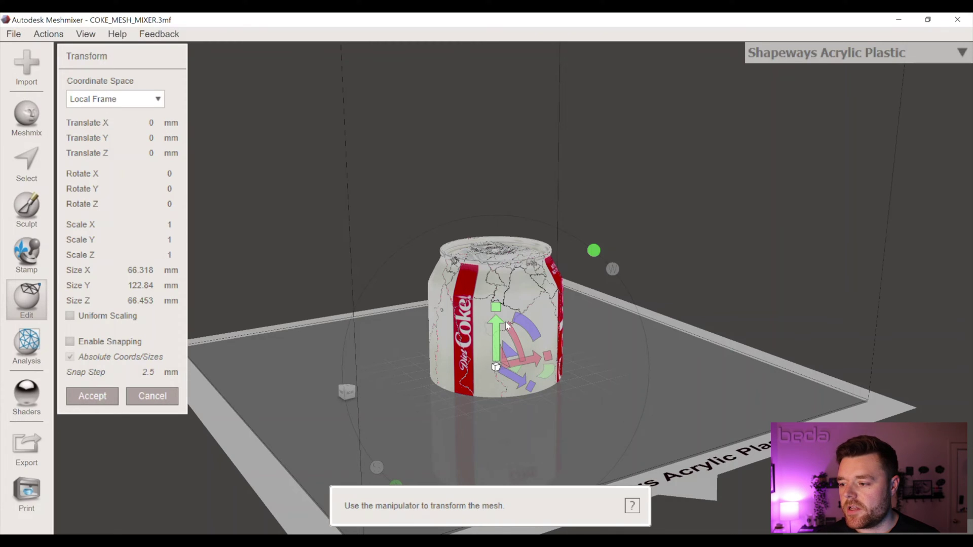
drag(506, 322, 506, 204)
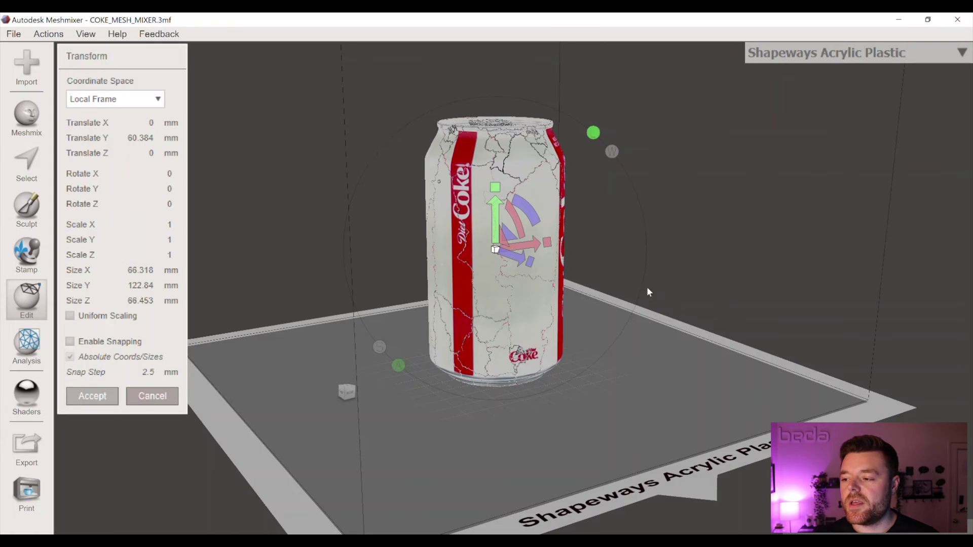
key(Return)
Examine the seam lines on the can's lid, shoulder and label from several angles
right_drag(500, 275, 398, 270)
scroll(482, 141, up, 4)
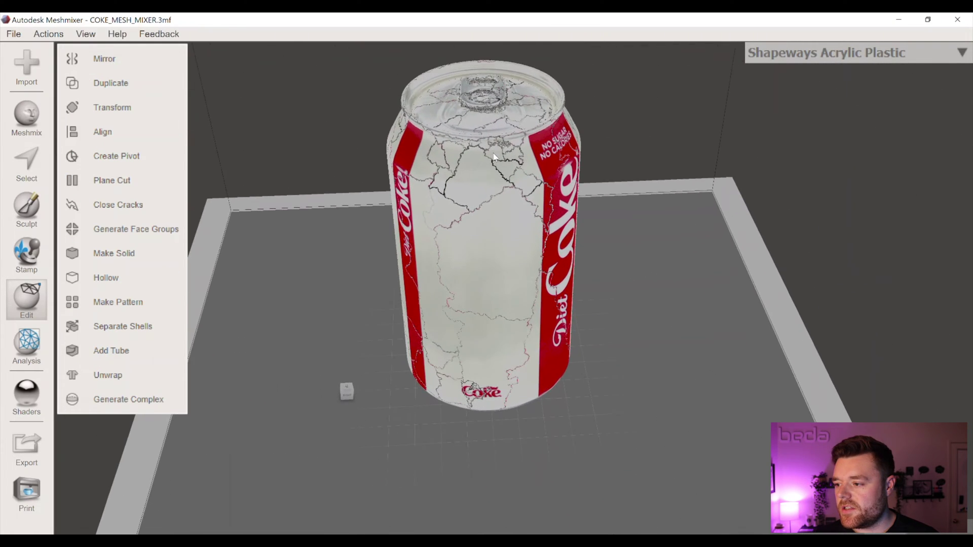
right_drag(482, 141, 545, 106)
middle_drag(484, 104, 542, 257)
scroll(542, 257, up, 4)
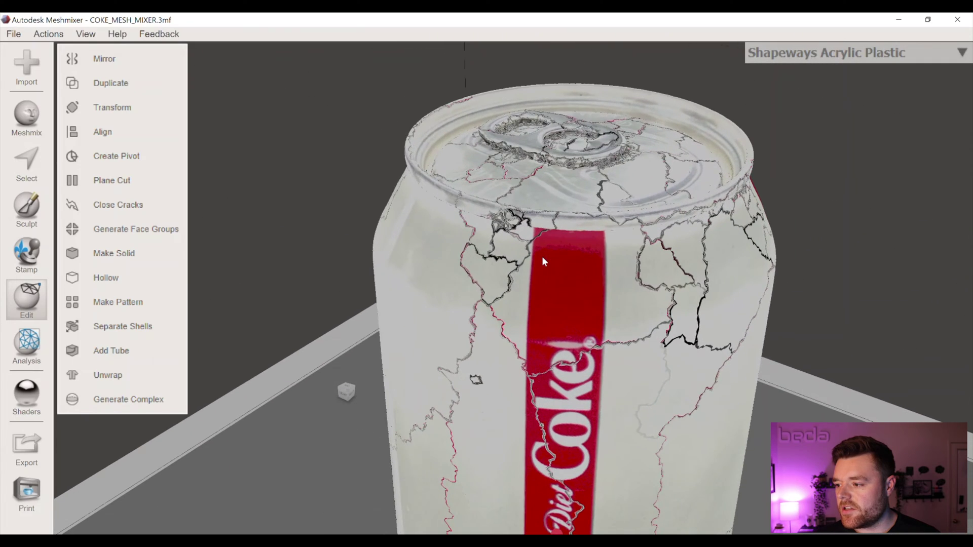
right_drag(584, 204, 507, 177)
scroll(507, 179, down, 5)
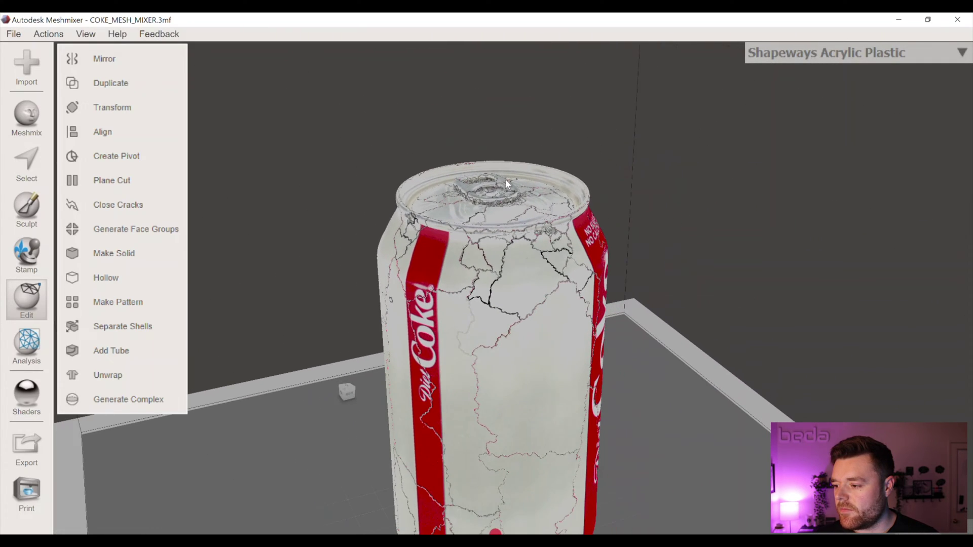
right_drag(515, 215, 506, 181)
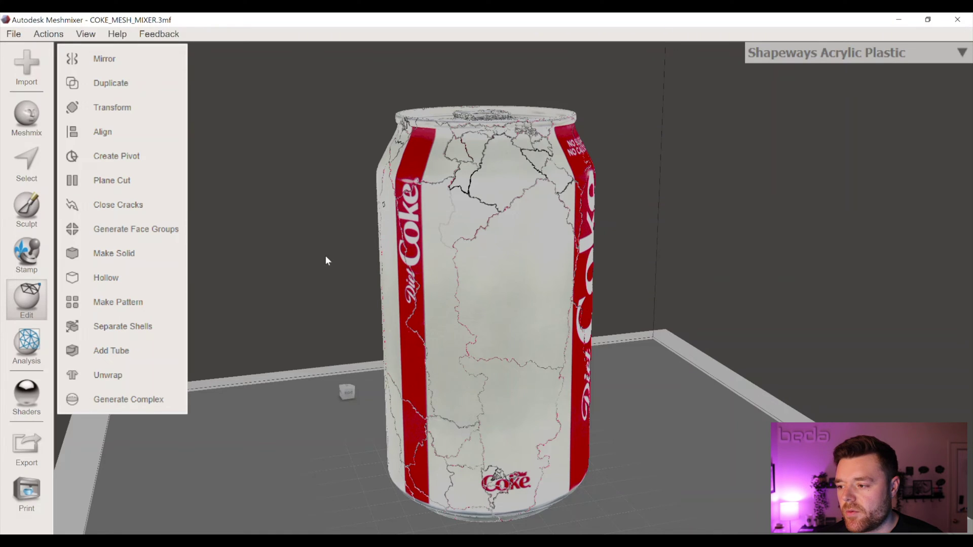
right_drag(326, 257, 533, 273)
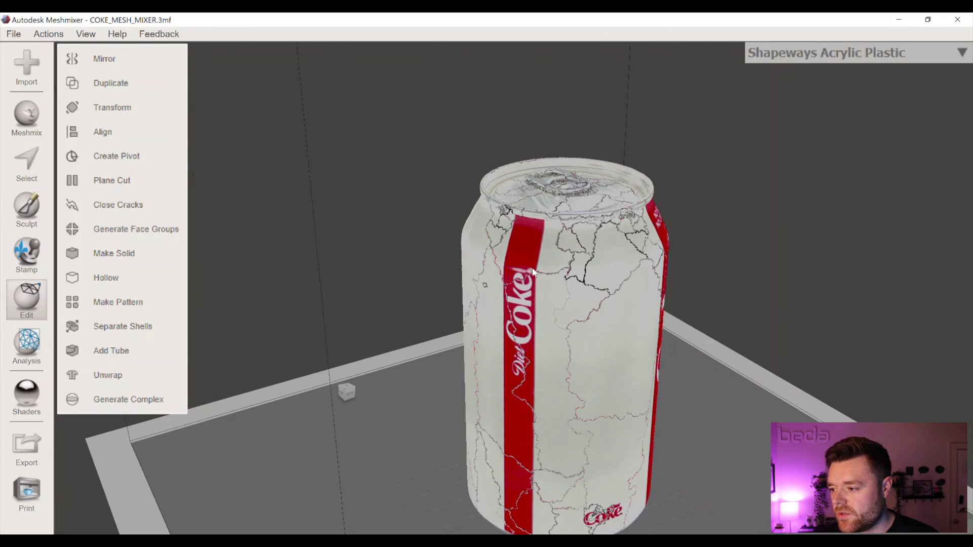
middle_drag(533, 273, 379, 279)
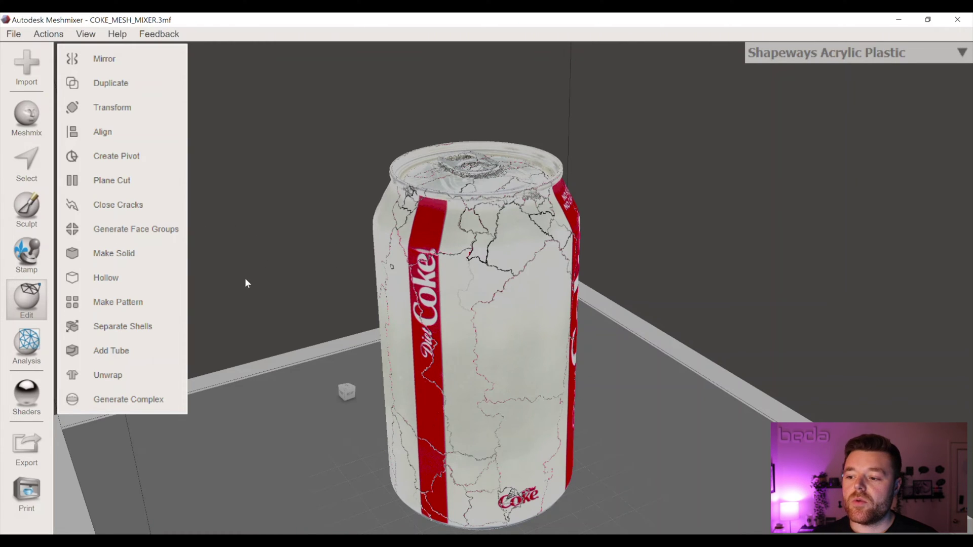
Convert the can mesh into a solid with Make Solid, using the Fast solid type and Automatic color transfer
click(144, 252)
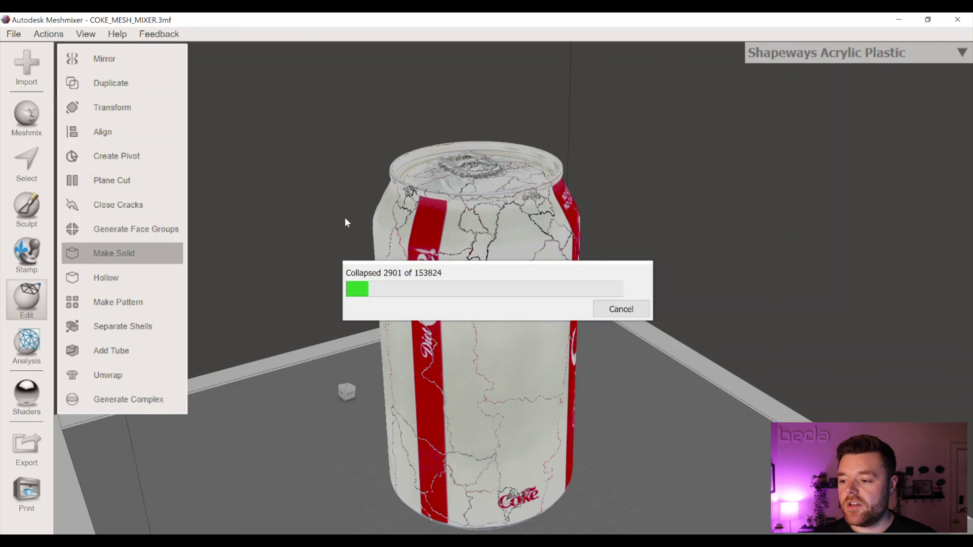
scroll(347, 274, up, 5)
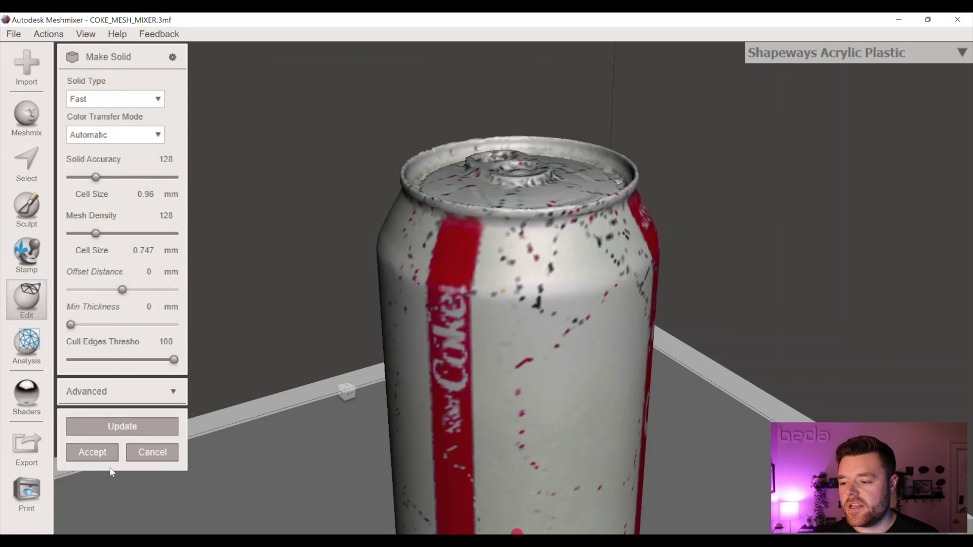
click(94, 452)
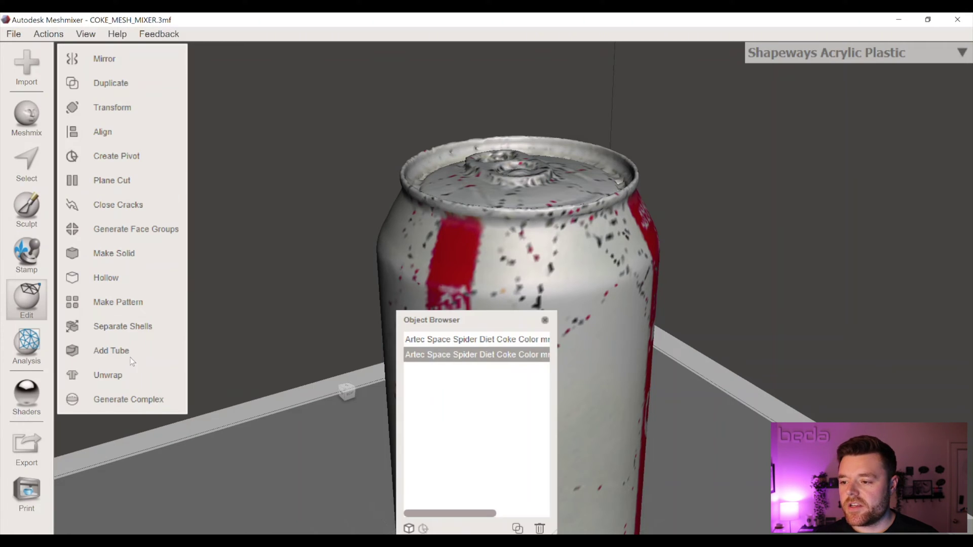
Hollow the solid can with an offset distance of about 0.99 mm and remove all generated holes
click(128, 275)
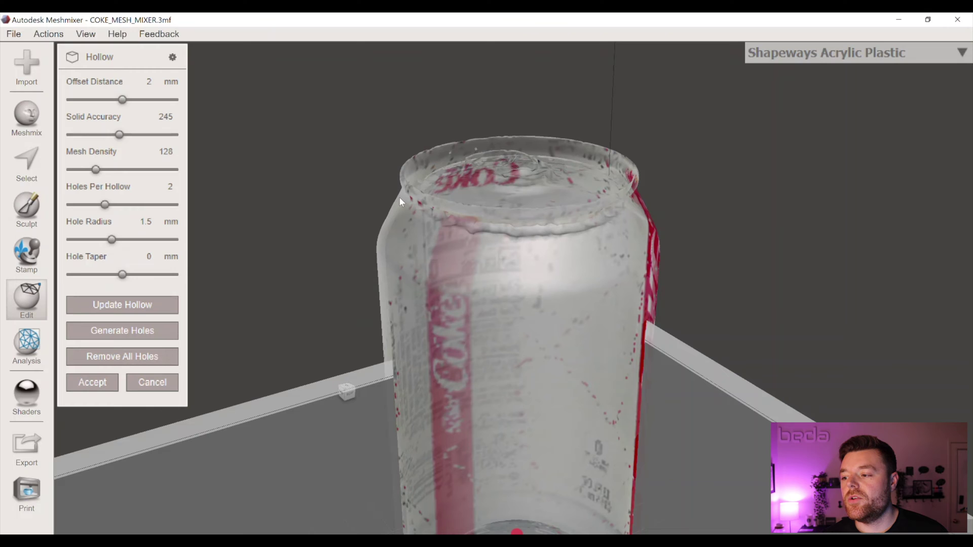
scroll(466, 171, up, 4)
right_drag(477, 190, 479, 228)
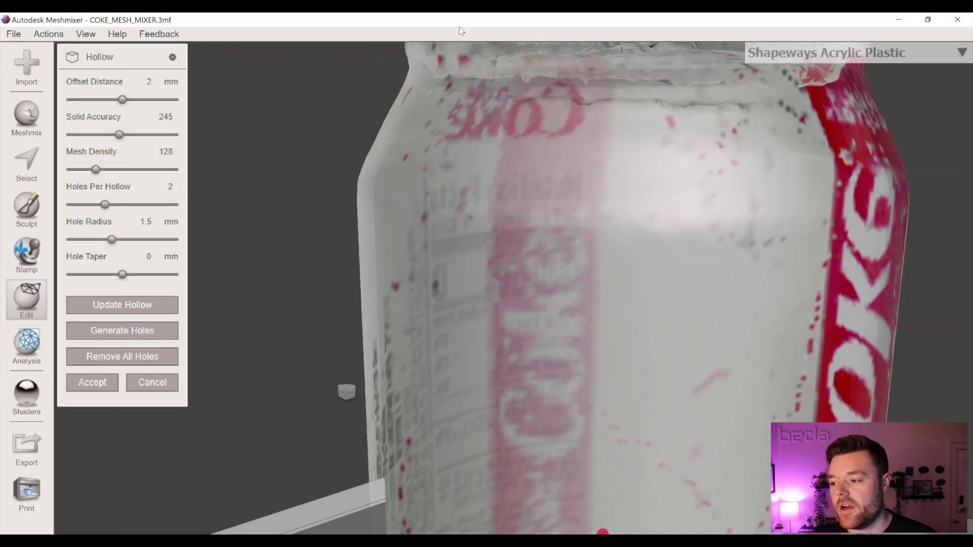
right_drag(459, 26, 503, 239)
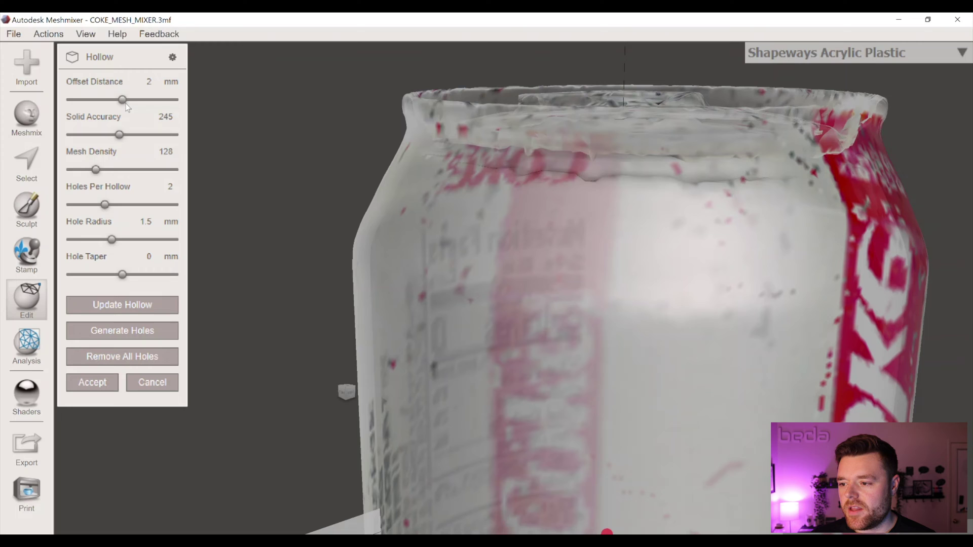
drag(122, 100, 96, 100)
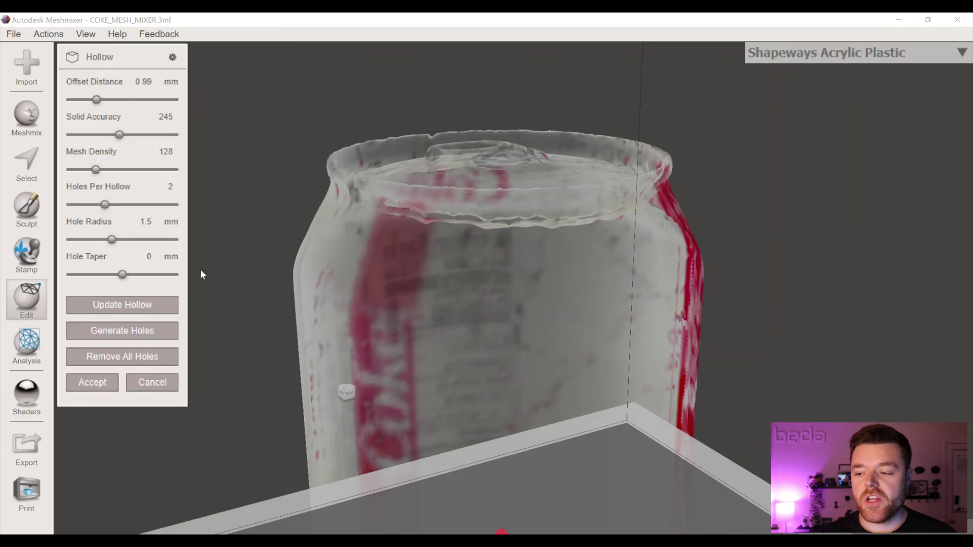
click(124, 357)
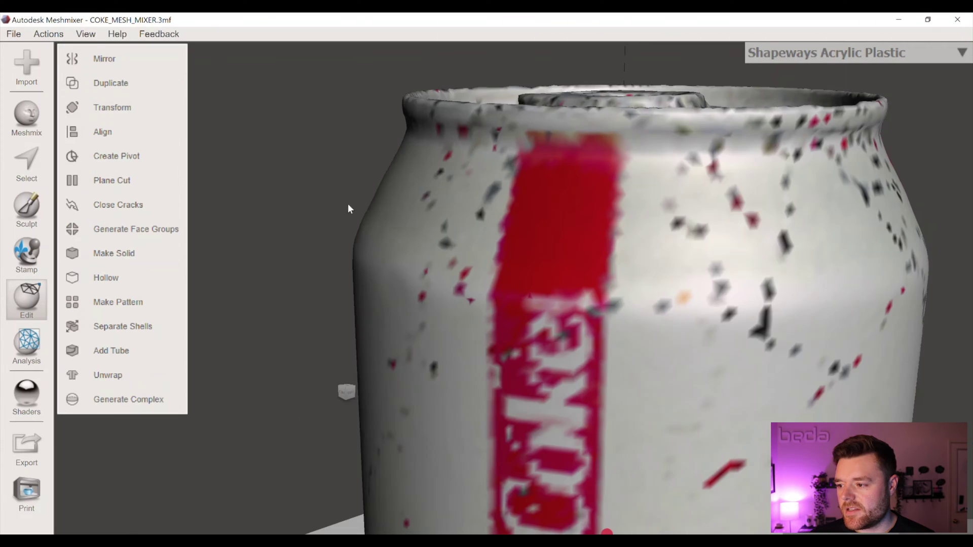
right_drag(348, 203, 418, 190)
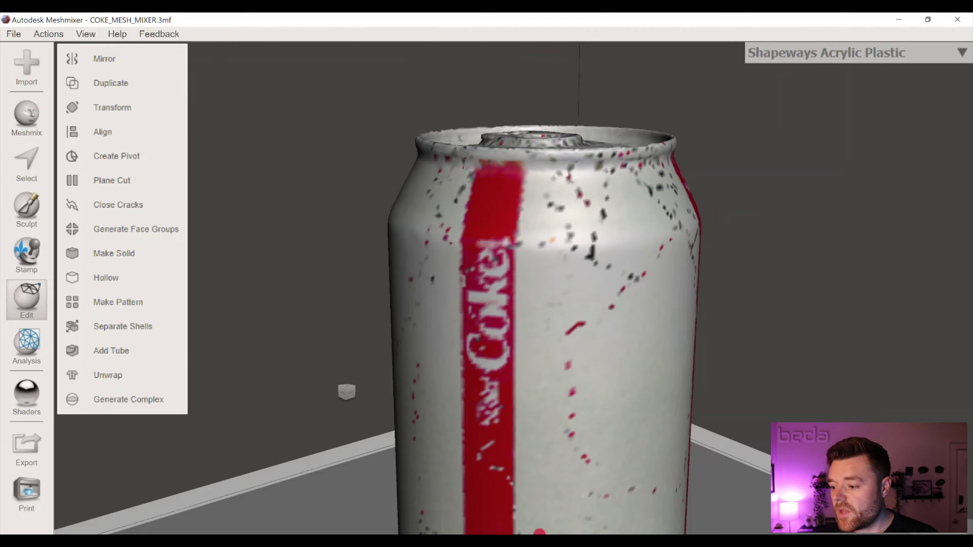
Switch to Fusion 360, create a new design and save it as COKE_CAN_SHELLED in the SHELL AN .STL FILE folder
click(392, 539)
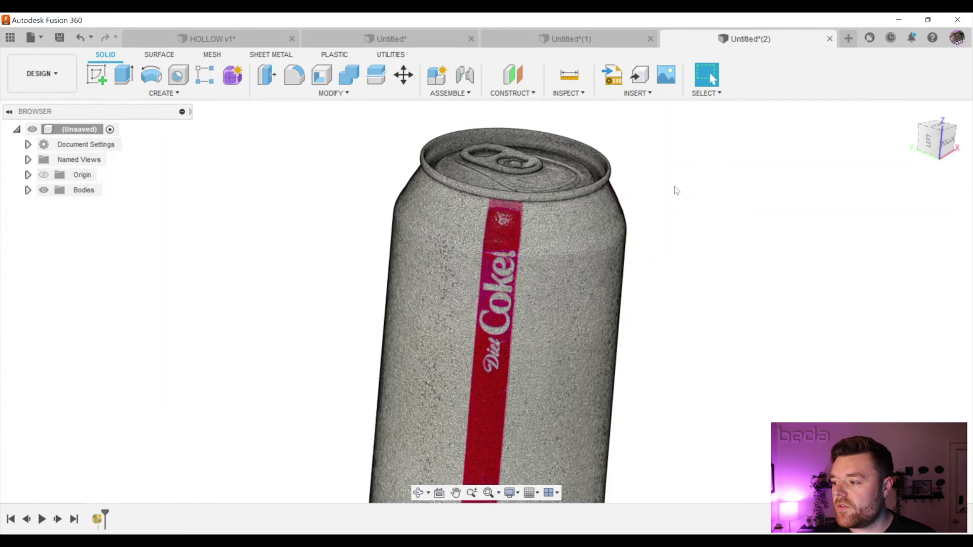
click(848, 39)
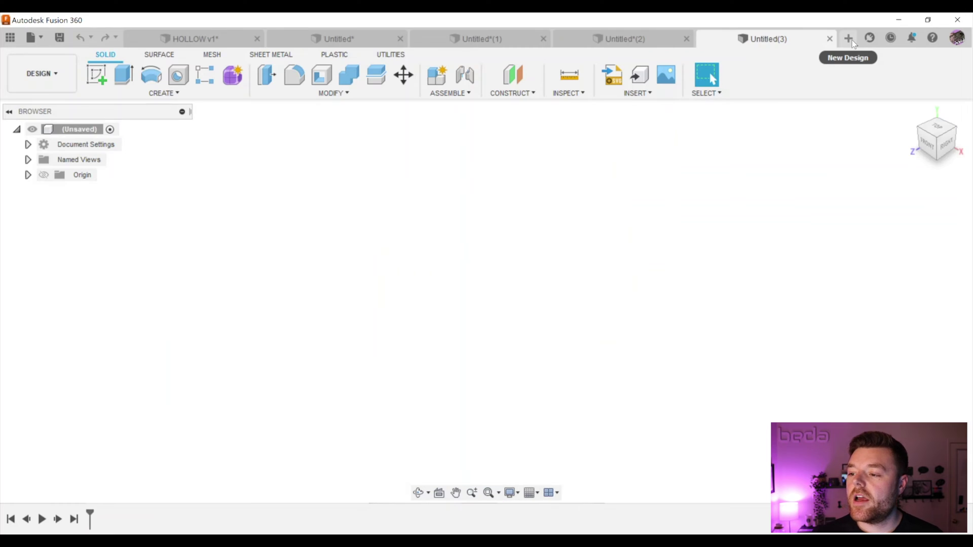
click(59, 38)
text(COKE)
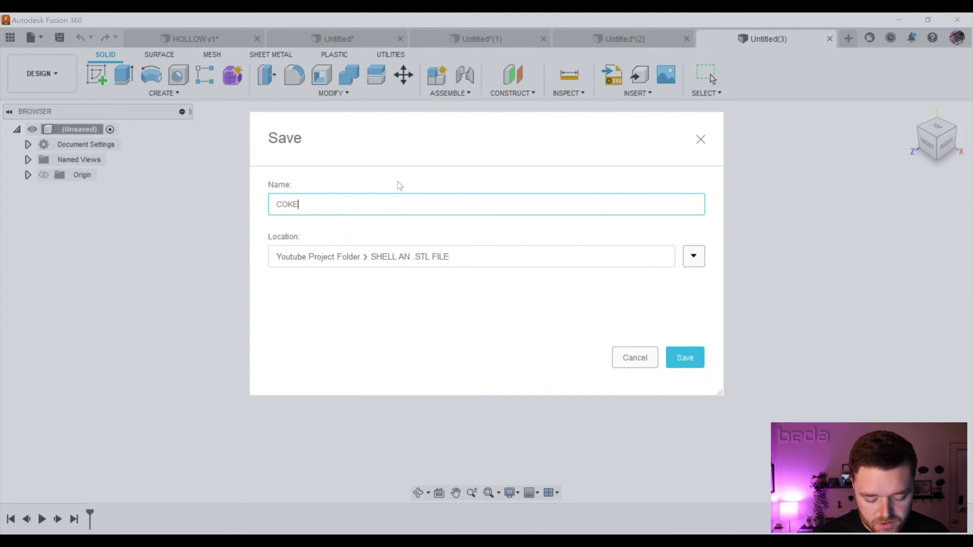
text(_CAN)
key(BackSpace)
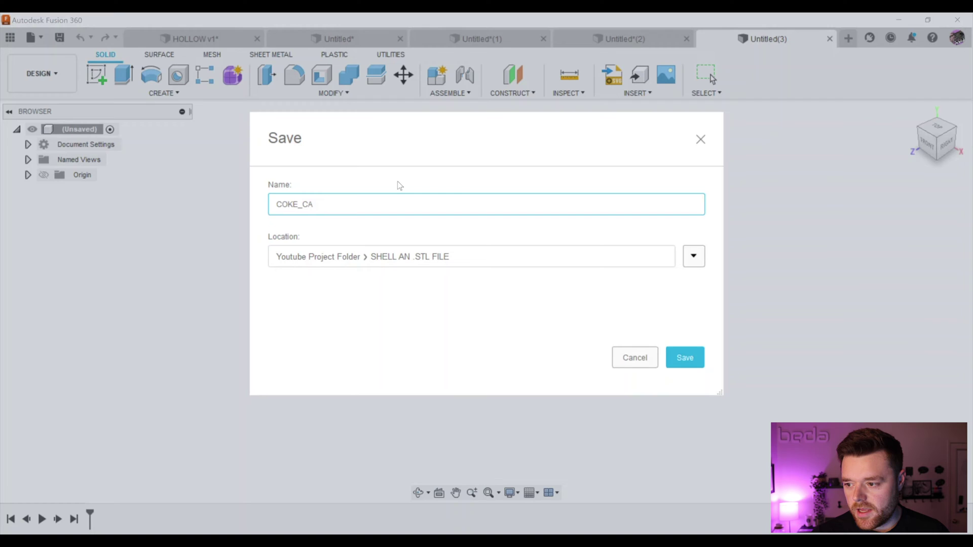
text(_SHELLED)
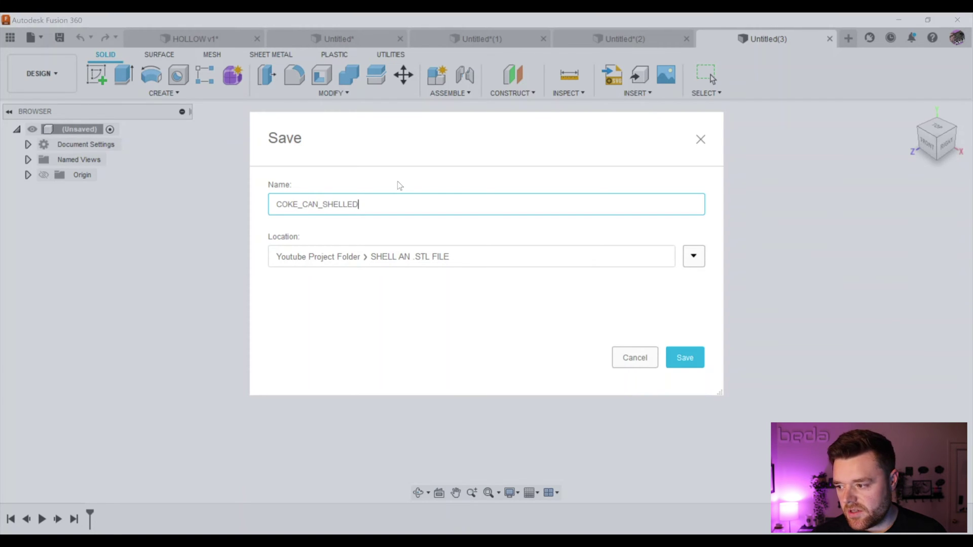
key(Return)
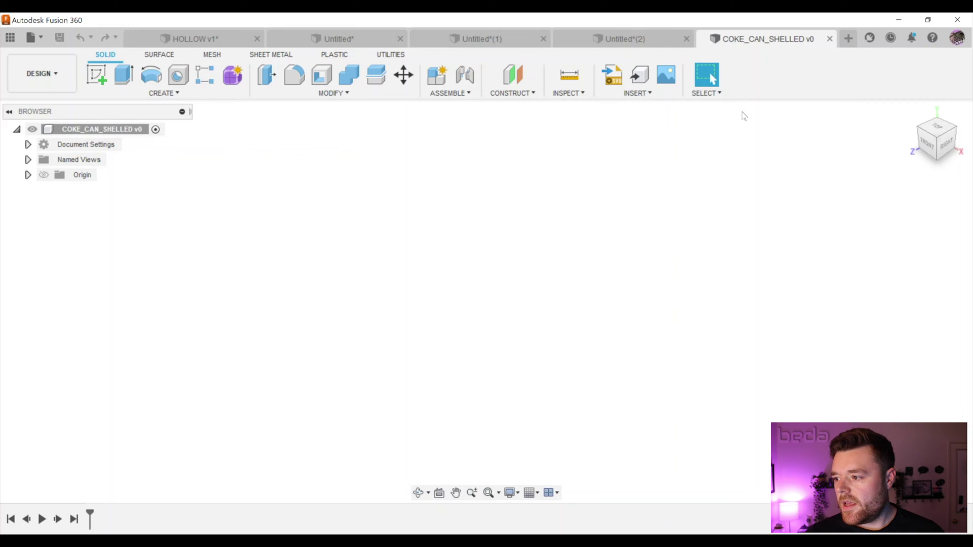
Insert the coke_CAN_SHELLED 3MF mesh into the new design at its default position
click(642, 95)
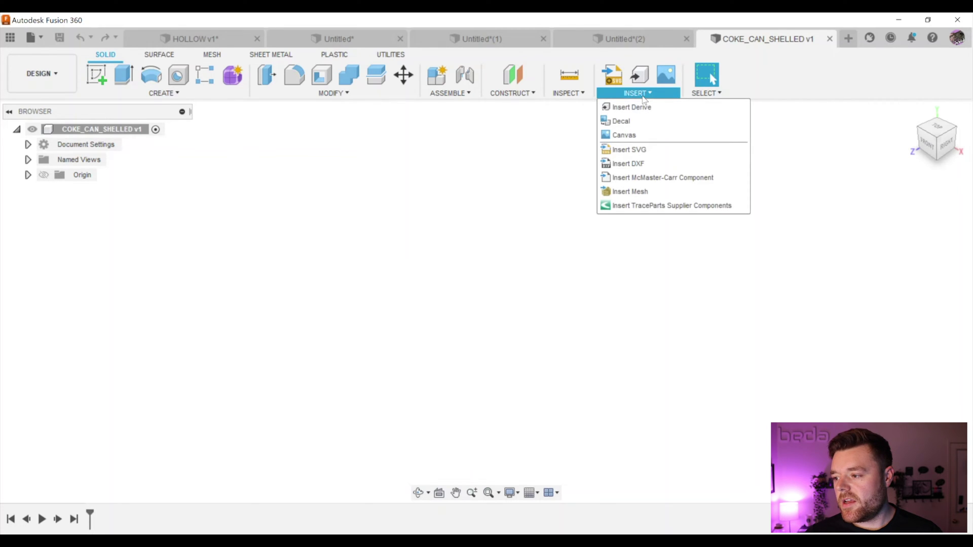
click(639, 191)
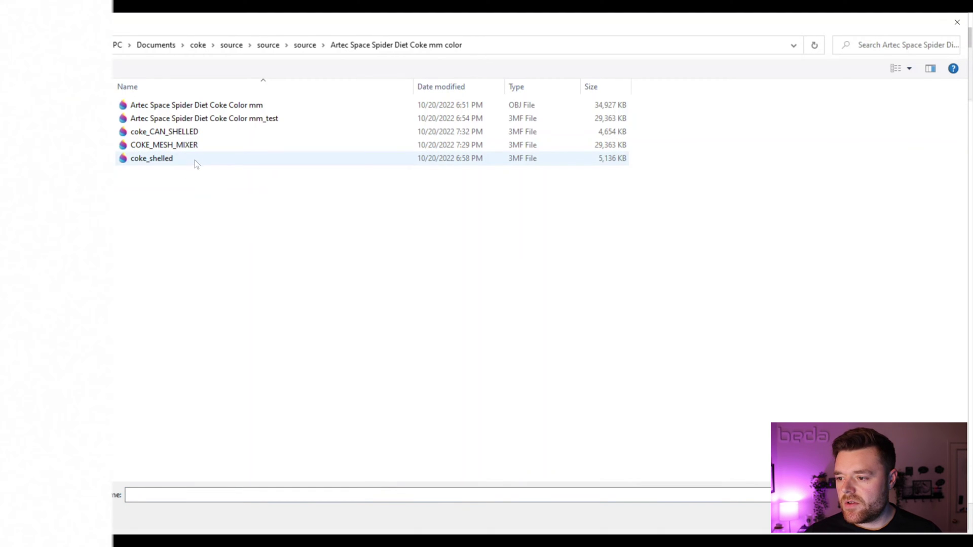
click(201, 134)
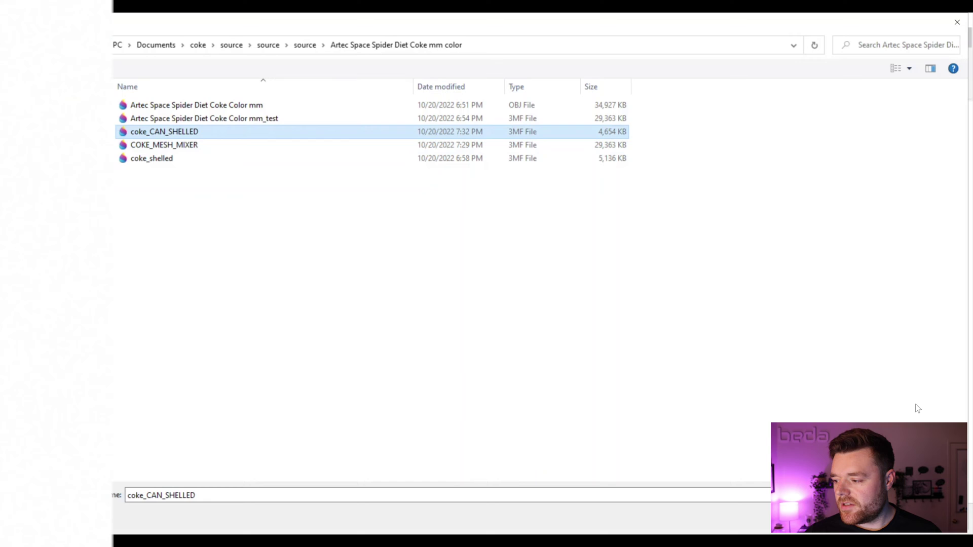
key(Return)
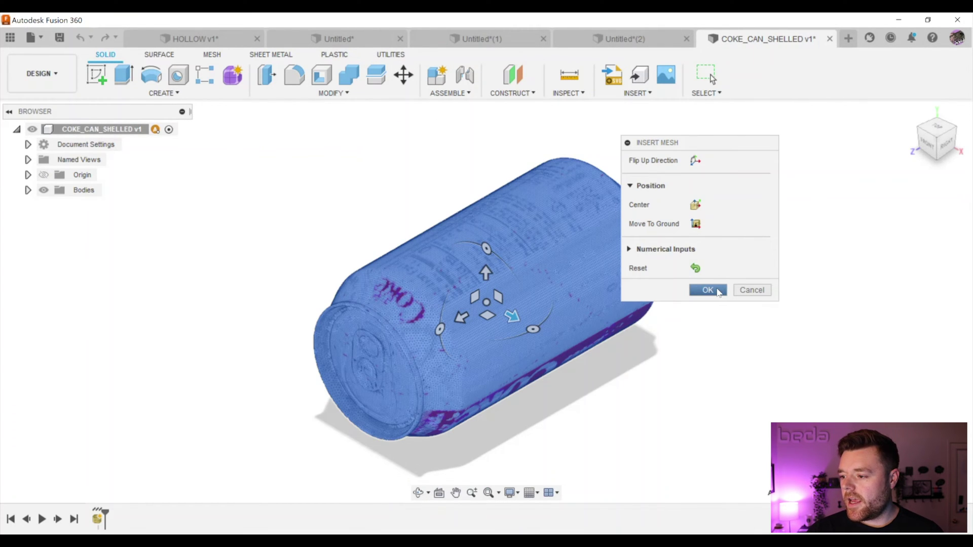
click(717, 293)
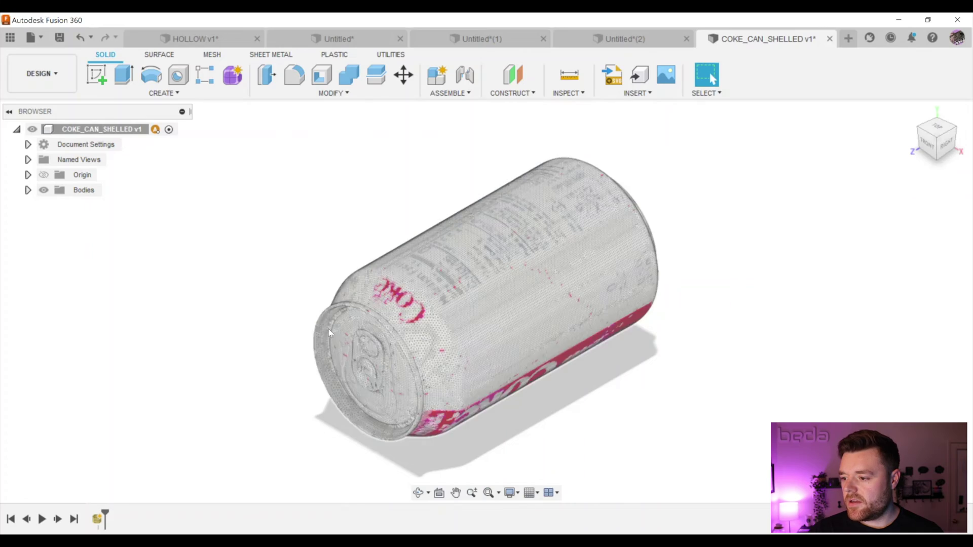
shift+middle_drag(328, 330, 420, 136)
shift+middle_drag(385, 284, 360, 213)
scroll(503, 172, up, 10)
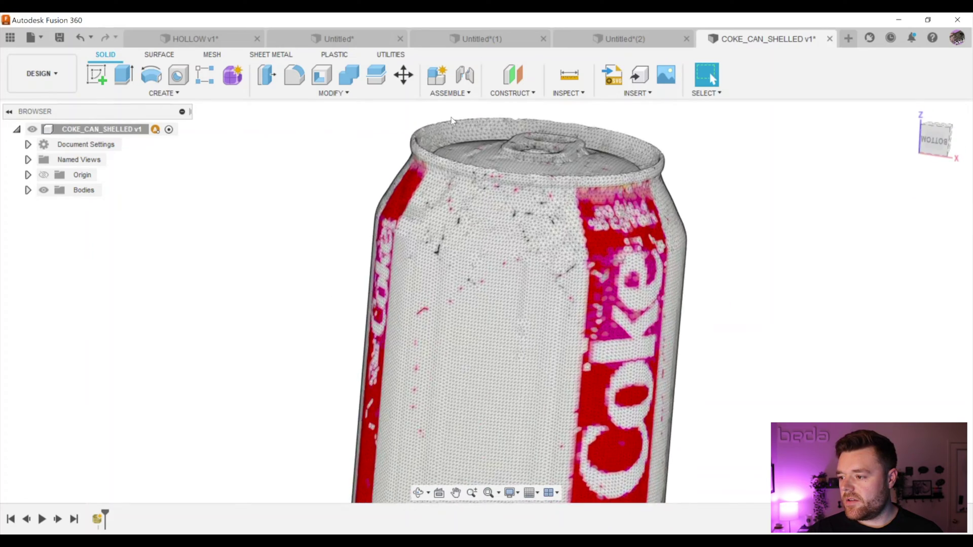
Examine the outside of the inserted can mesh, from the lid and rim down to the whole body
scroll(511, 179, down, 10)
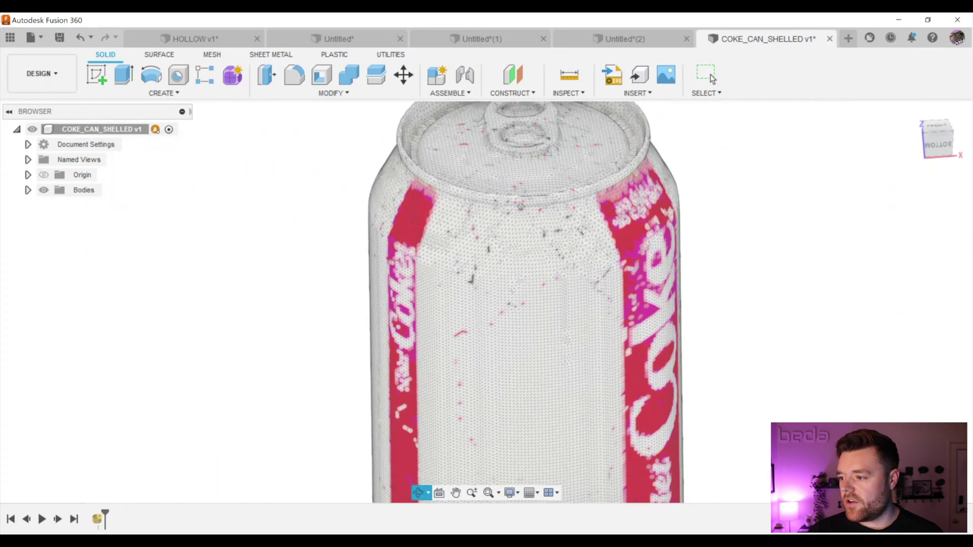
scroll(519, 162, up, 5)
shift+middle_drag(519, 161, 478, 195)
scroll(485, 175, up, 2)
scroll(488, 203, down, 7)
scroll(478, 196, down, 5)
scroll(637, 282, up, 2)
shift+middle_drag(517, 235, 530, 224)
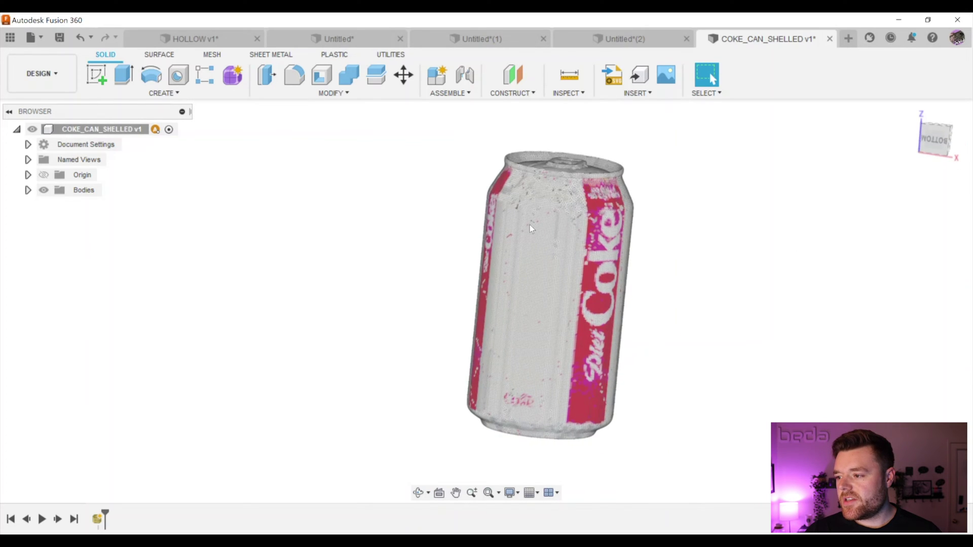
scroll(530, 224, down, 1)
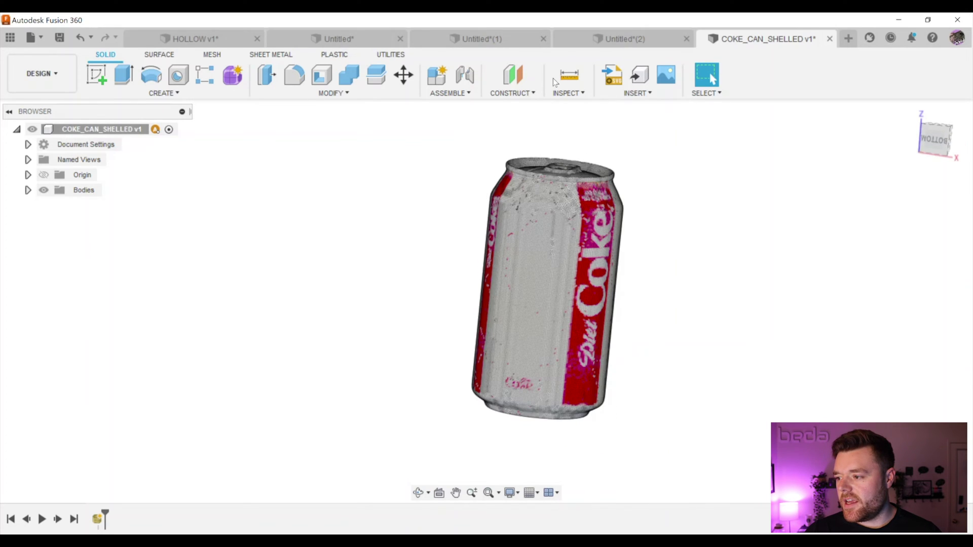
Show the origin planes and create a section analysis of the can mesh through a vertical origin plane at 0.00 mm distance
click(580, 91)
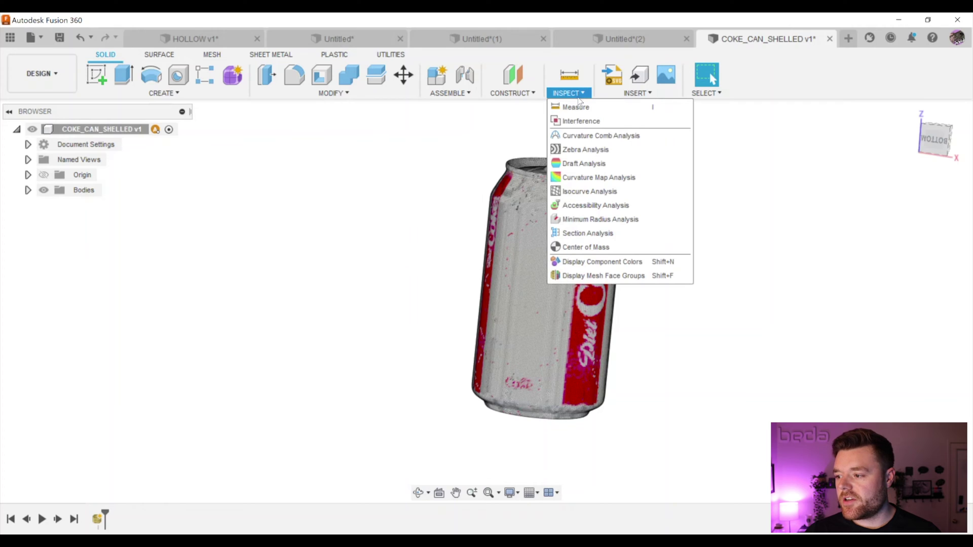
click(598, 234)
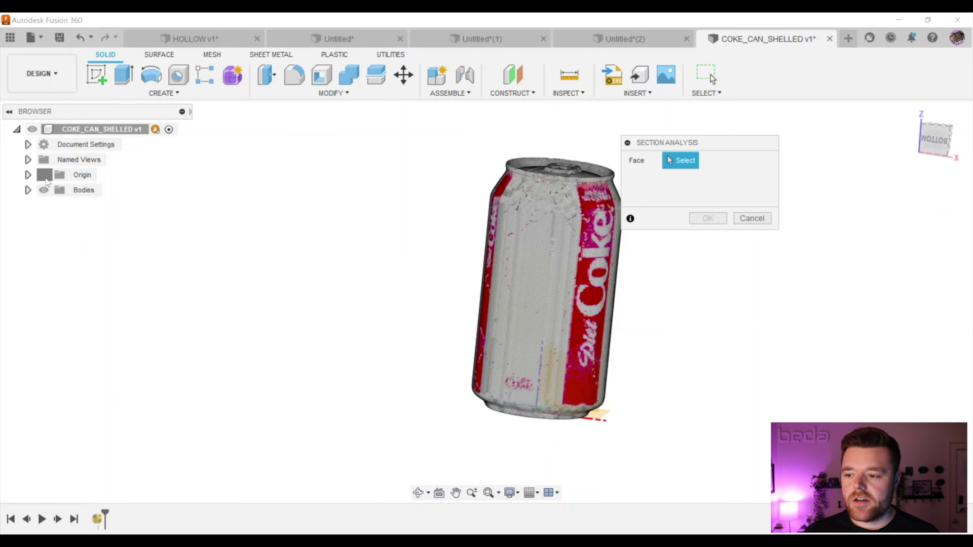
scroll(419, 405, down, 3)
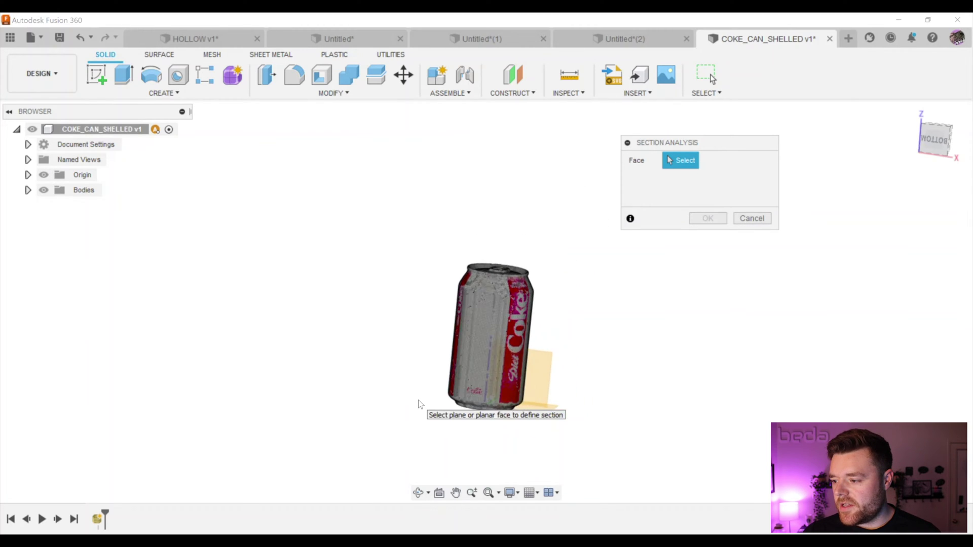
scroll(420, 404, down, 2)
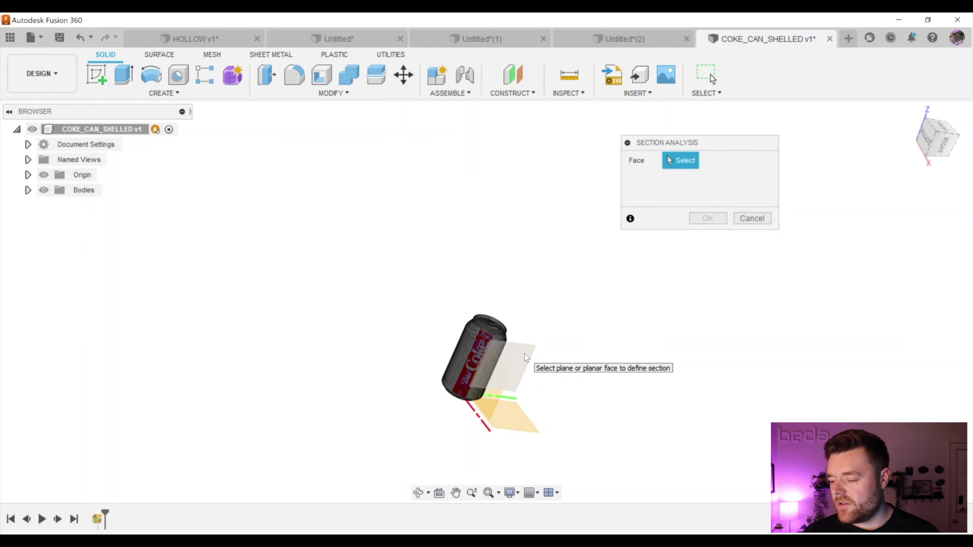
click(525, 359)
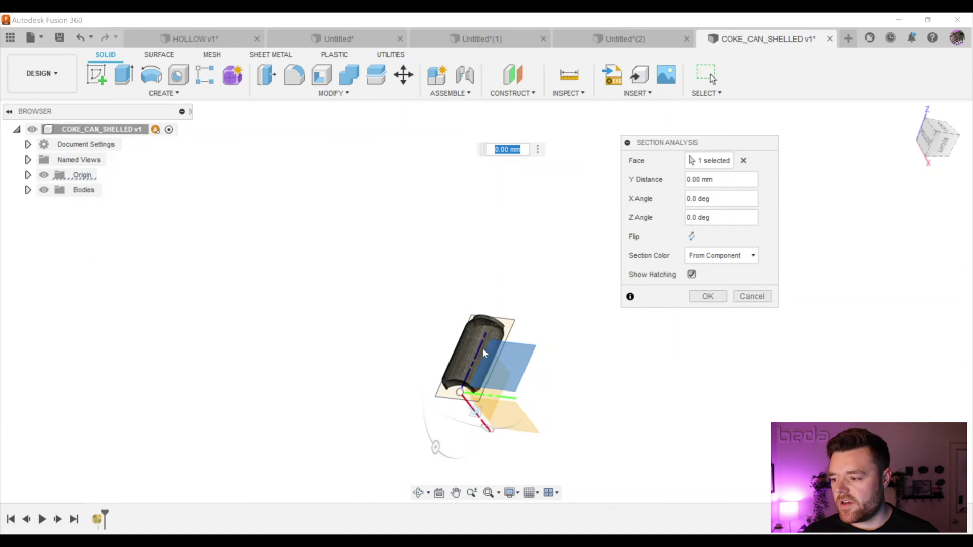
scroll(478, 345, up, 2)
shift+middle_drag(477, 346, 469, 293)
scroll(469, 293, up, 5)
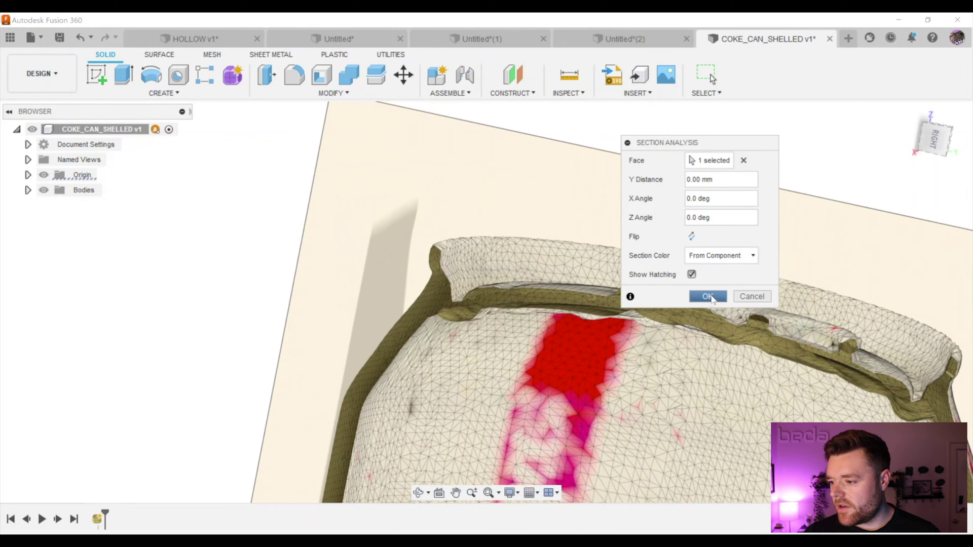
click(712, 297)
Examine the sectioned can mesh from several angles, checking wall thickness around the lid, rim and shoulder
shift+middle_drag(531, 257, 611, 265)
scroll(401, 303, down, 3)
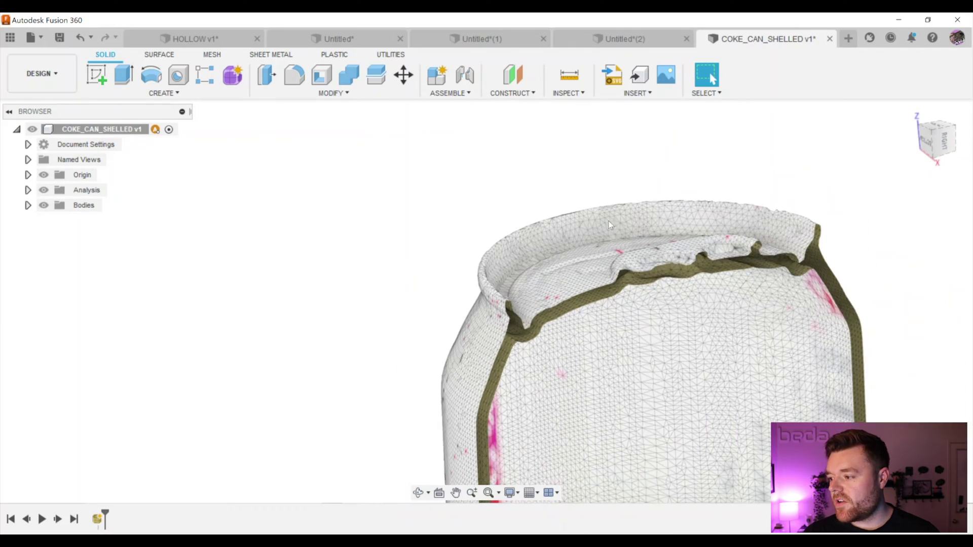
scroll(609, 223, down, 3)
scroll(720, 238, up, 5)
shift+middle_drag(666, 232, 645, 216)
scroll(501, 228, down, 3)
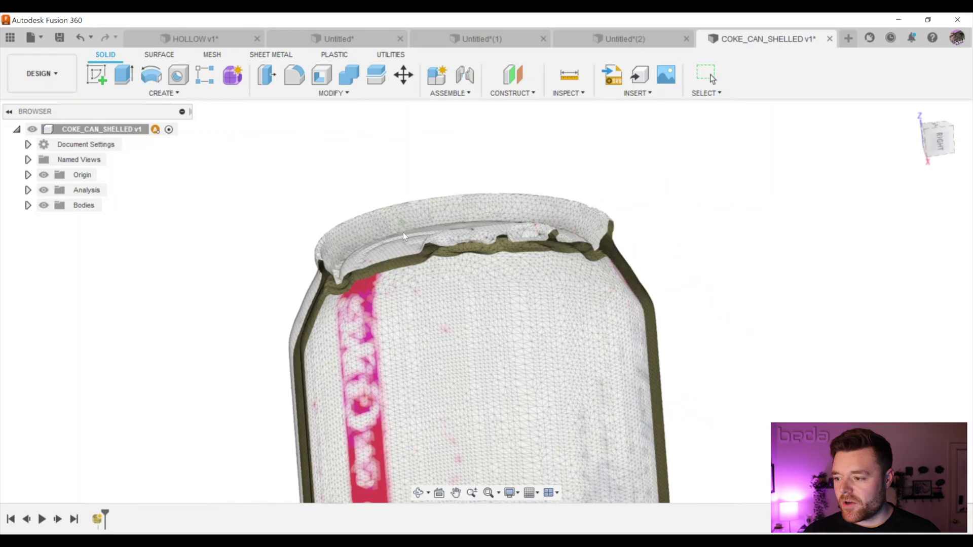
scroll(422, 214, down, 2)
scroll(369, 259, up, 6)
shift+middle_drag(369, 260, 369, 239)
scroll(350, 251, down, 3)
scroll(477, 233, down, 3)
shift+middle_drag(476, 233, 458, 241)
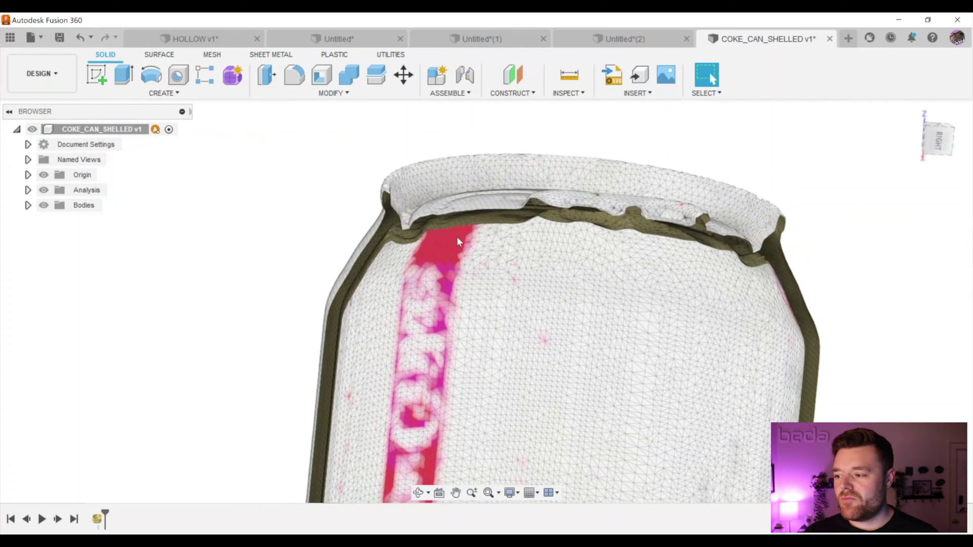
shift+middle_drag(566, 223, 527, 209)
scroll(527, 209, down, 3)
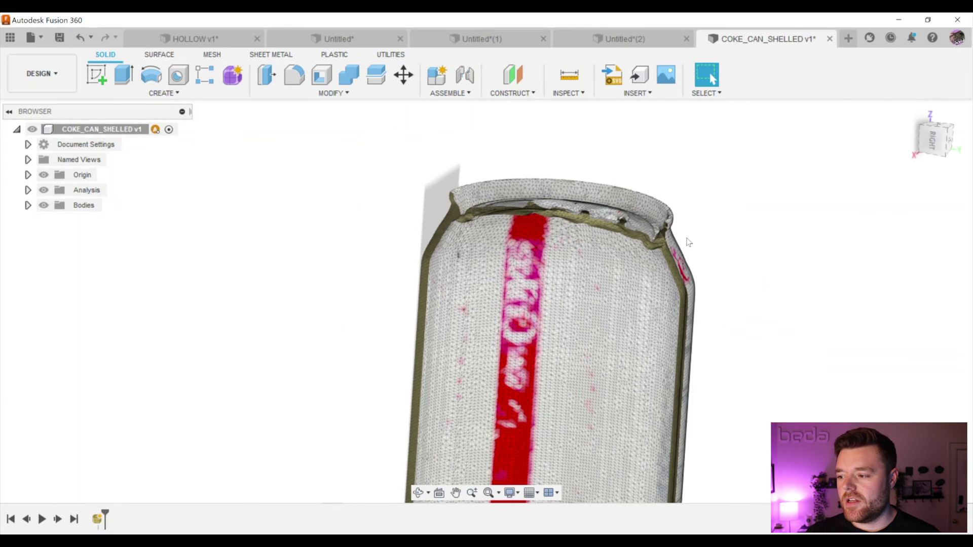
scroll(673, 247, up, 4)
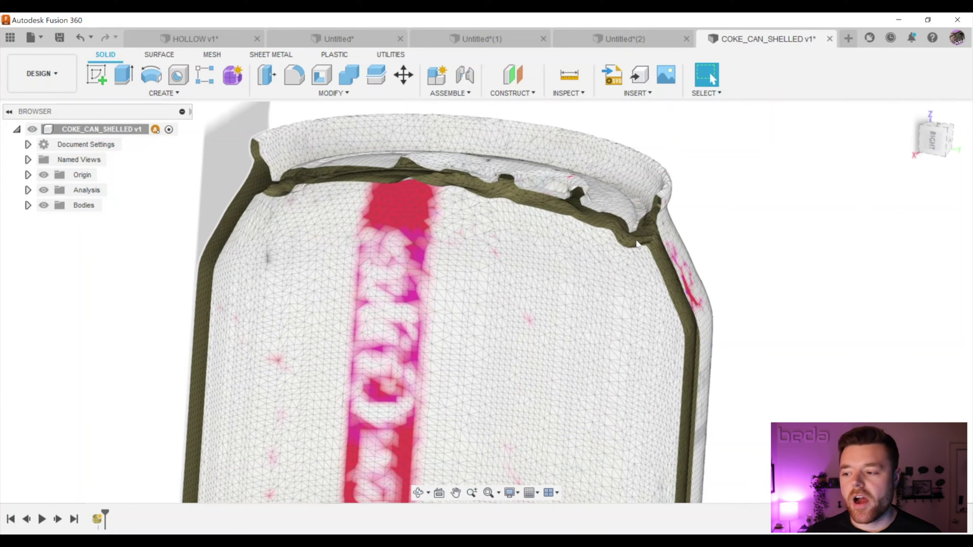
shift+middle_drag(637, 244, 603, 175)
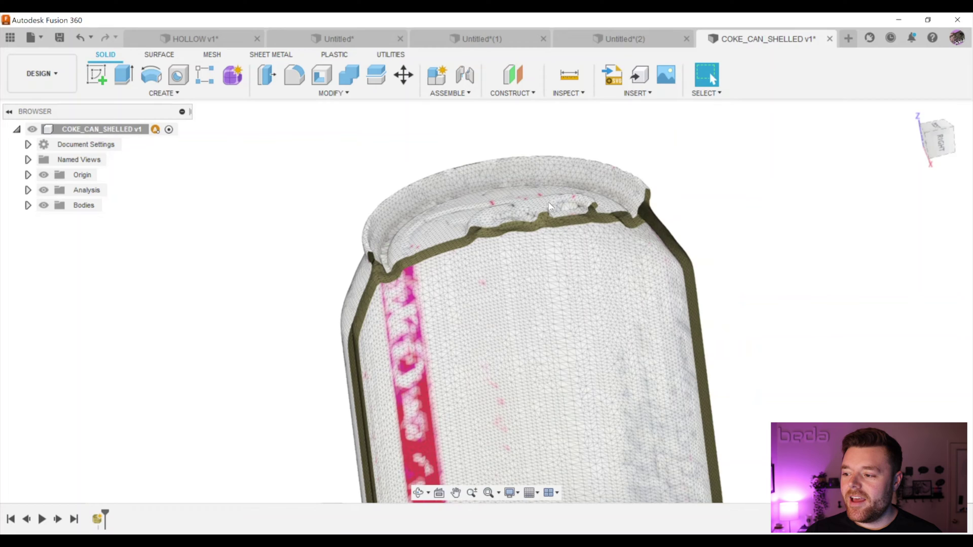
scroll(551, 207, up, 4)
scroll(549, 208, down, 3)
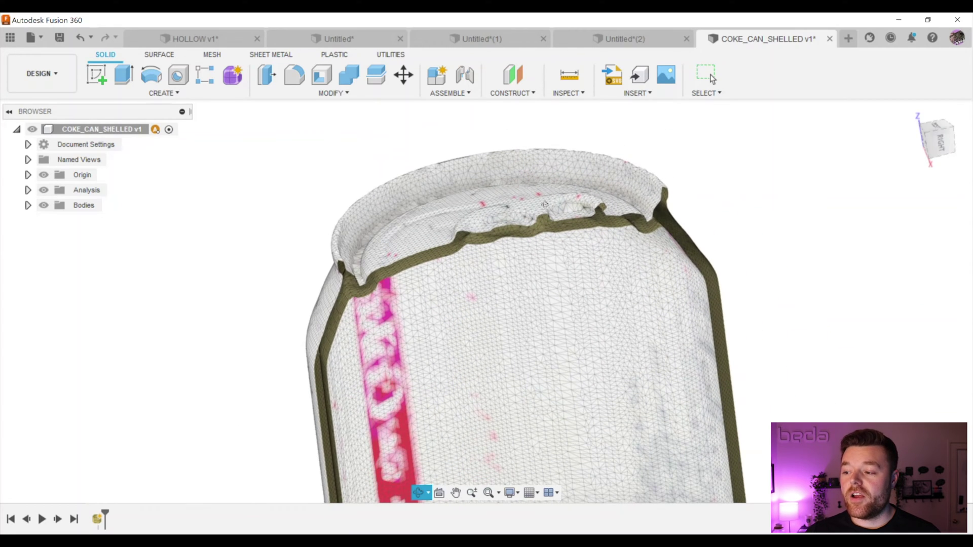
shift+middle_drag(547, 207, 537, 198)
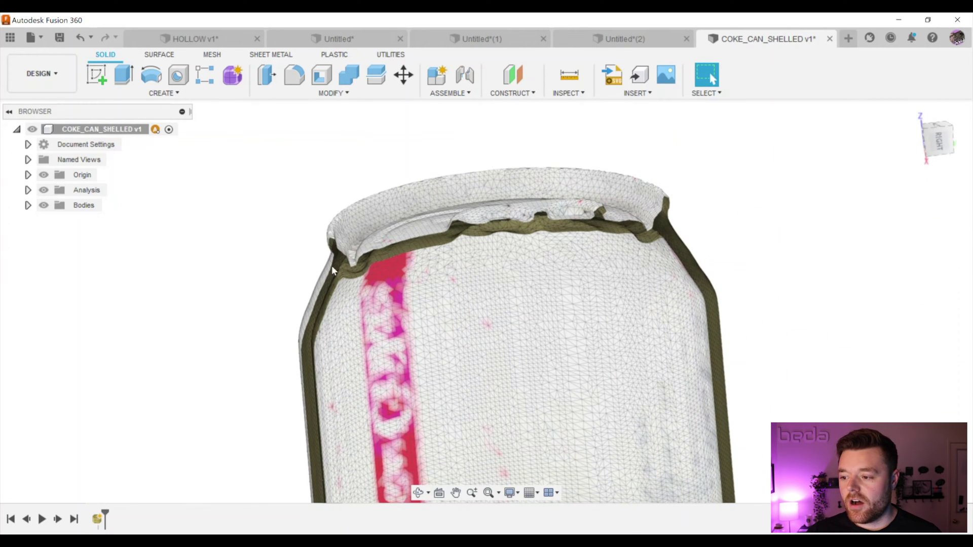
scroll(328, 248, up, 4)
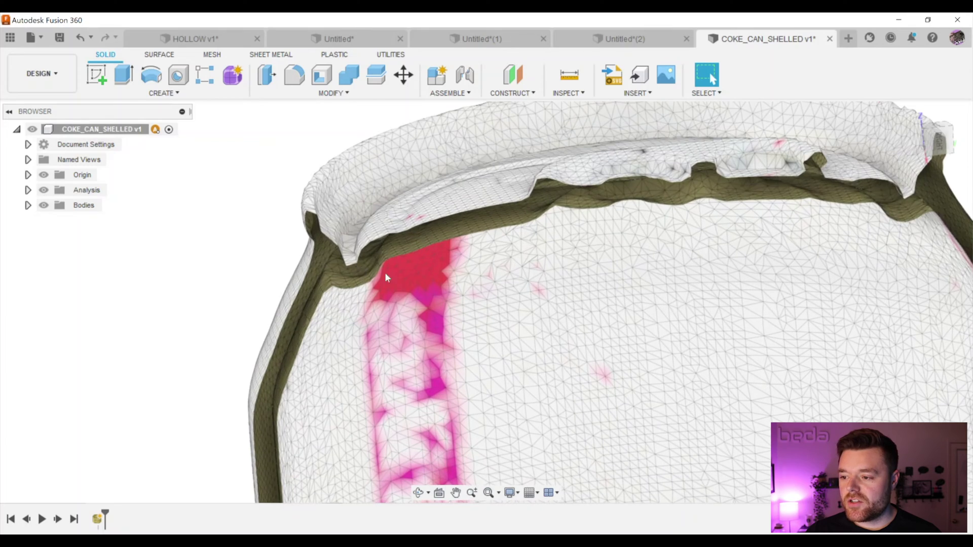
scroll(358, 161, down, 2)
shift+middle_drag(357, 161, 459, 197)
scroll(466, 223, down, 2)
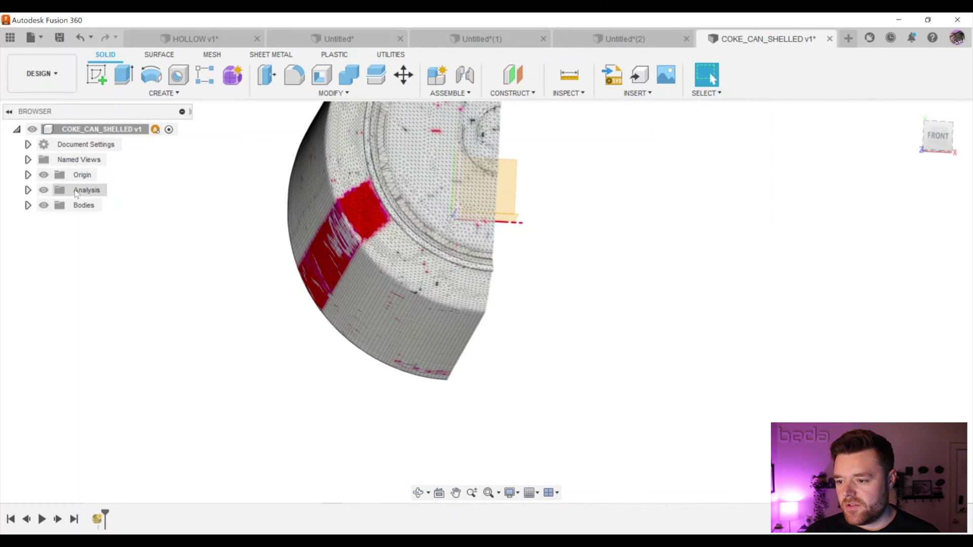
Hide the section analysis and set up a Convert Mesh operation on the can body with the Parametric option
click(44, 191)
shift+middle_drag(512, 256, 330, 151)
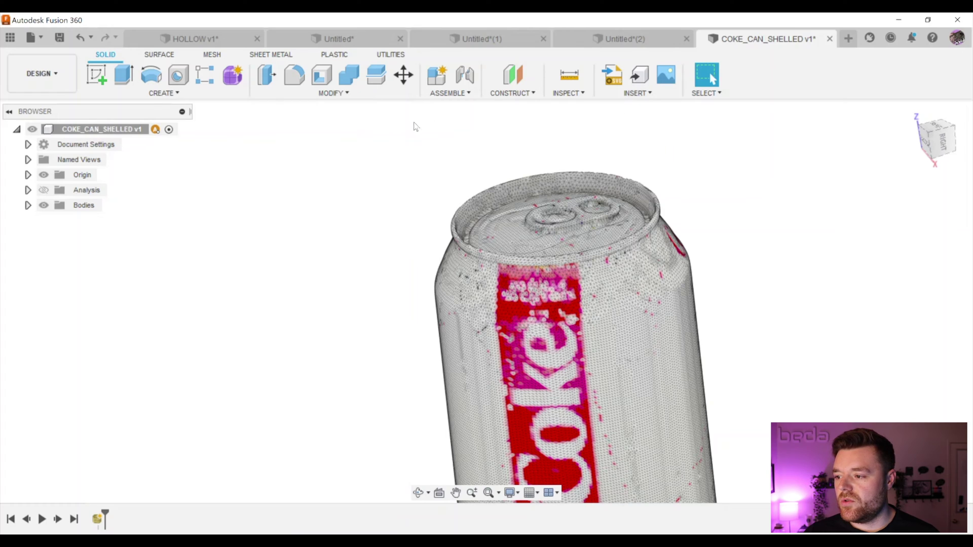
click(213, 54)
click(367, 93)
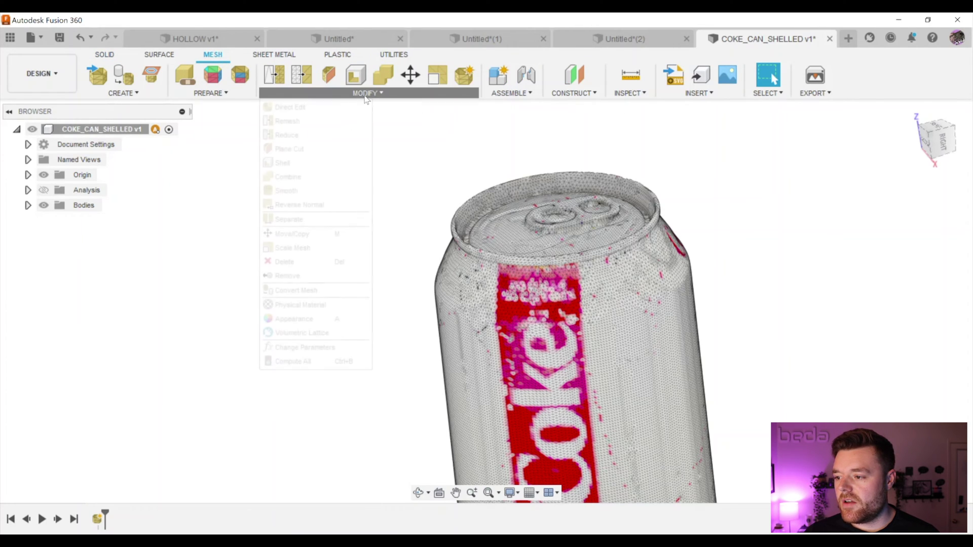
click(299, 291)
scroll(307, 230, down, 3)
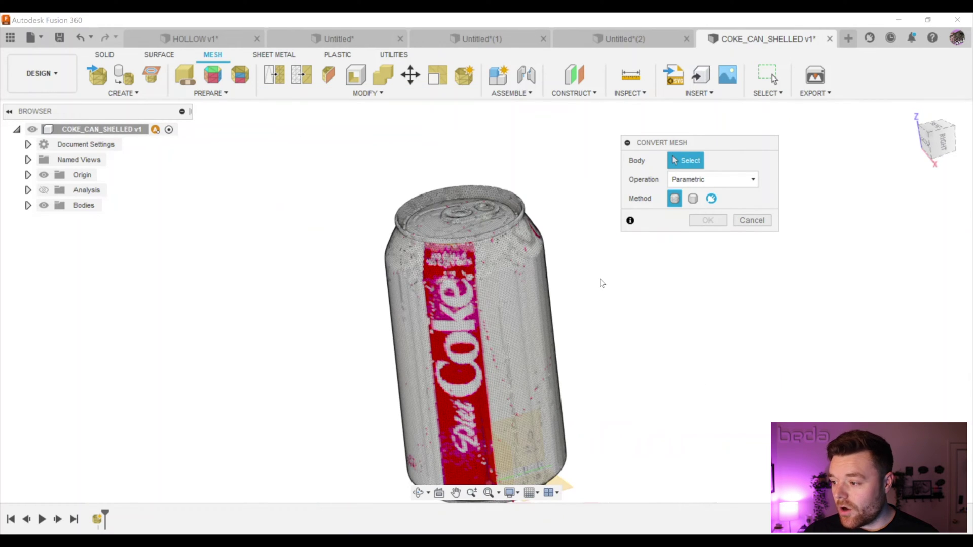
click(503, 256)
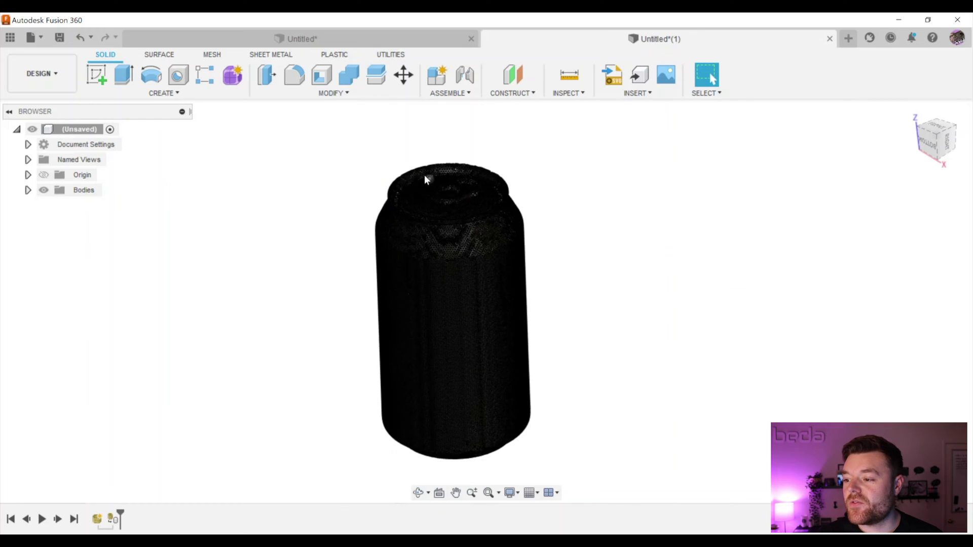
In the untitled design with the converted can, show the origin planes and section the can through a vertical origin plane
scroll(427, 180, up, 5)
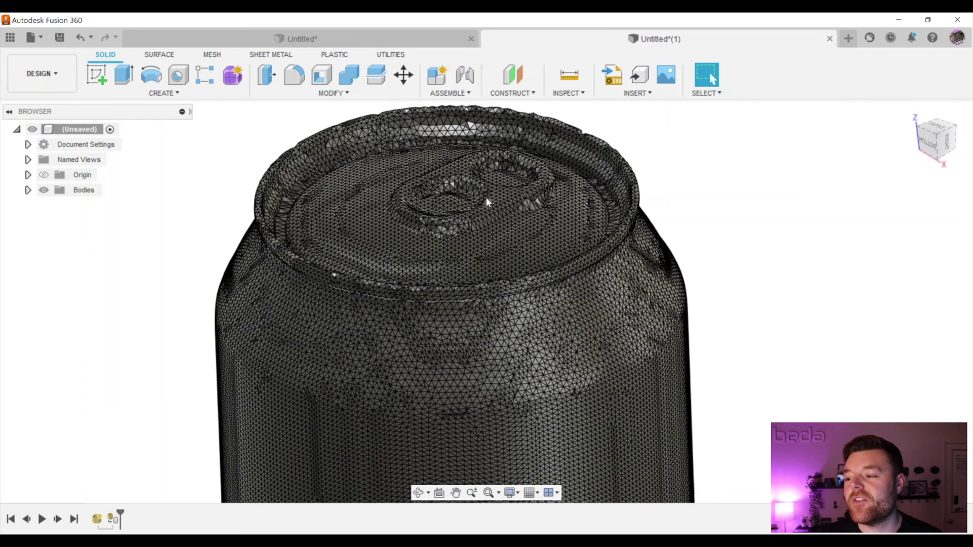
scroll(487, 202, up, 2)
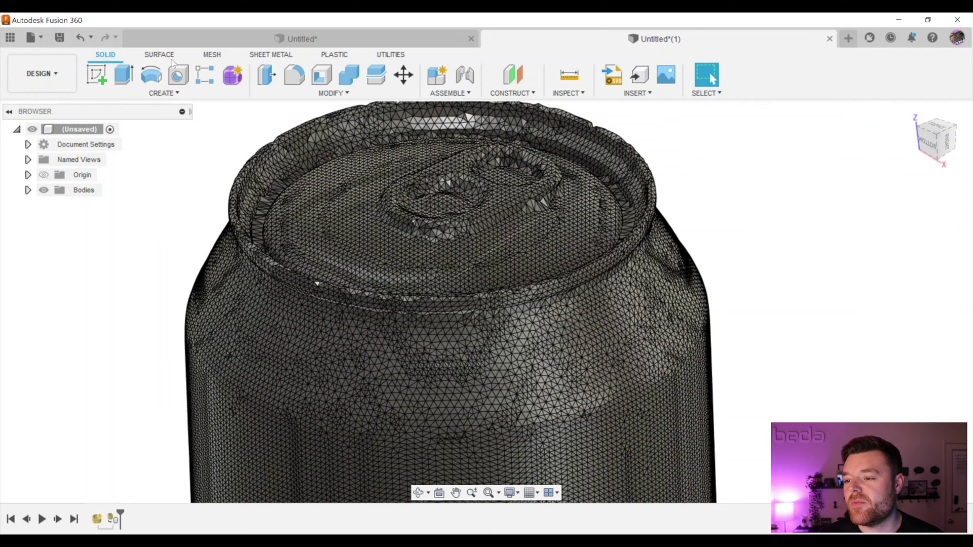
click(583, 93)
click(596, 234)
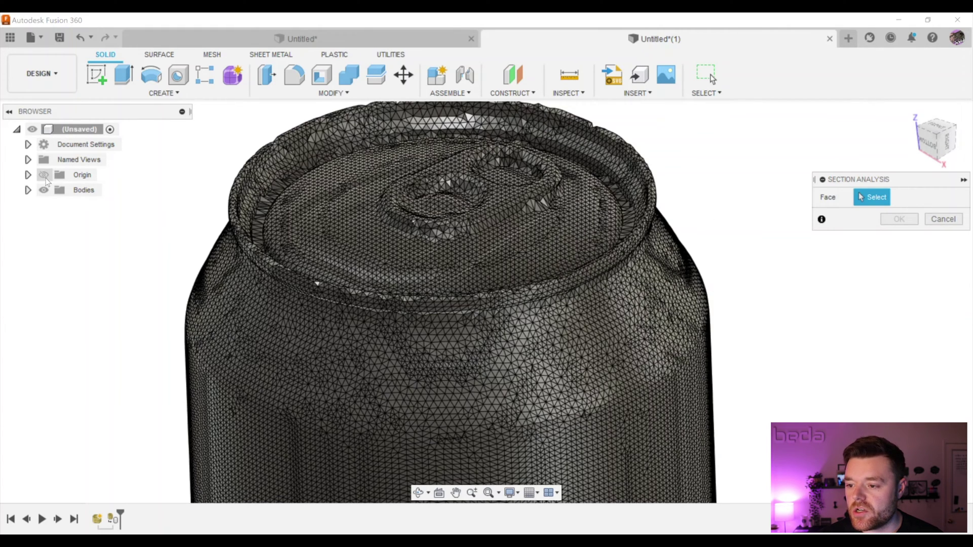
click(44, 176)
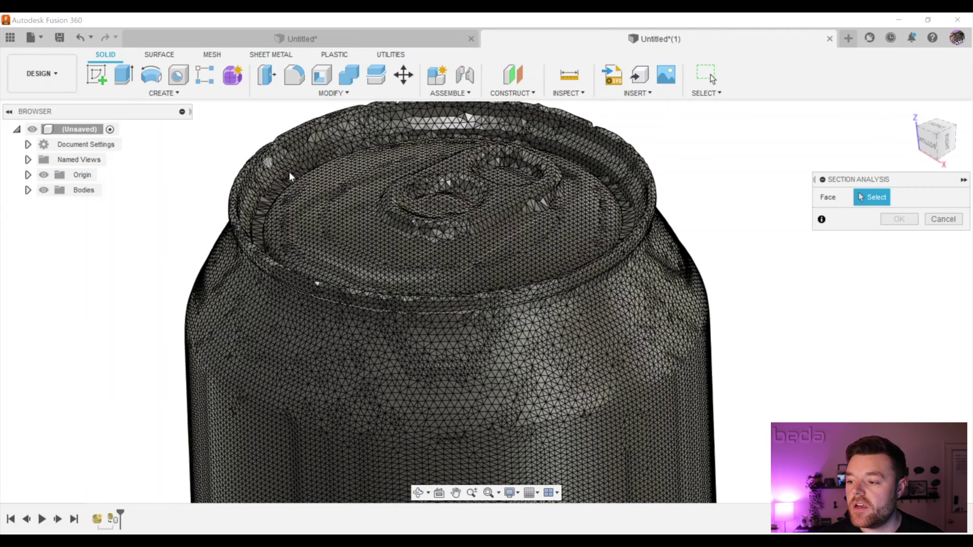
scroll(416, 262, down, 5)
scroll(411, 294, down, 3)
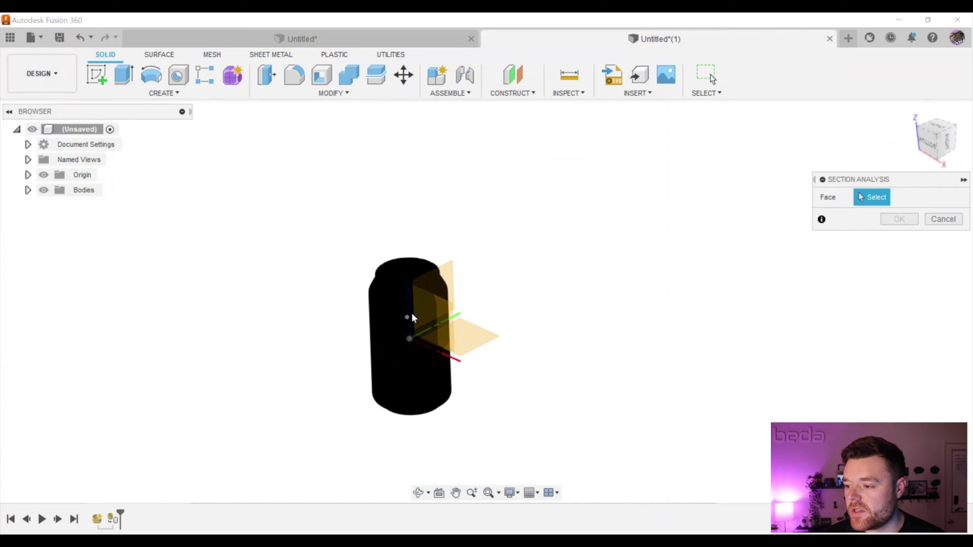
click(448, 274)
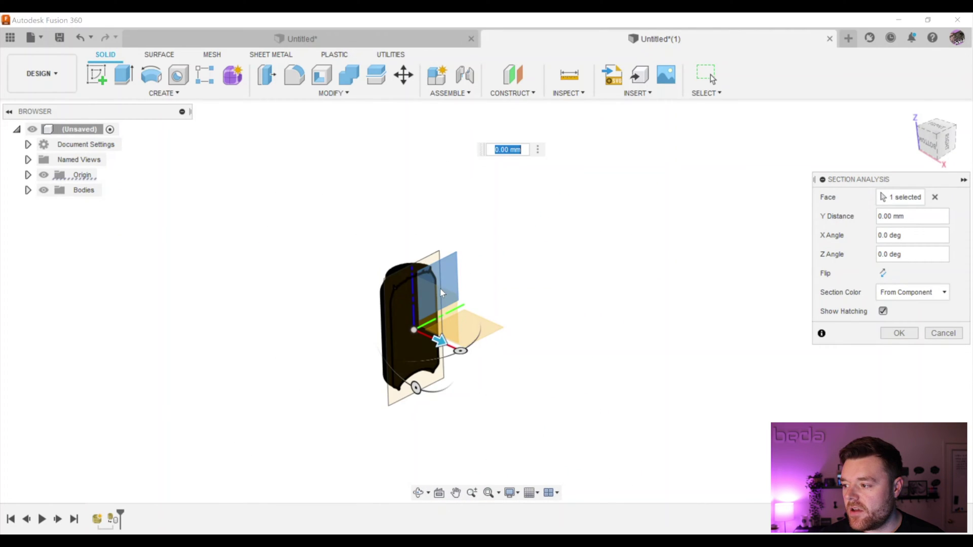
Inspect the converted can's wall, lid and rim in section and accept the section analysis at 0.00 mm distance
scroll(395, 300, up, 10)
scroll(408, 222, up, 3)
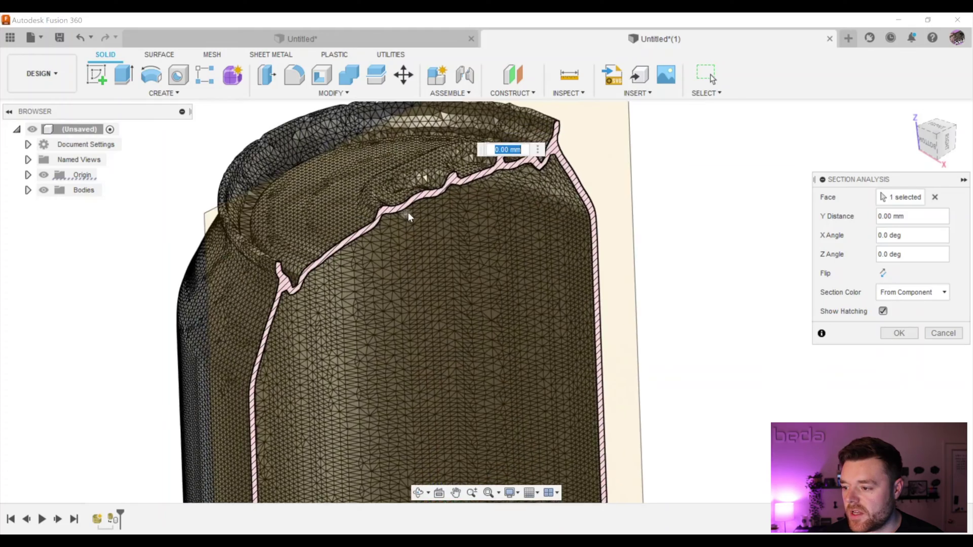
shift+middle_drag(408, 213, 591, 340)
scroll(588, 329, down, 3)
scroll(524, 195, up, 6)
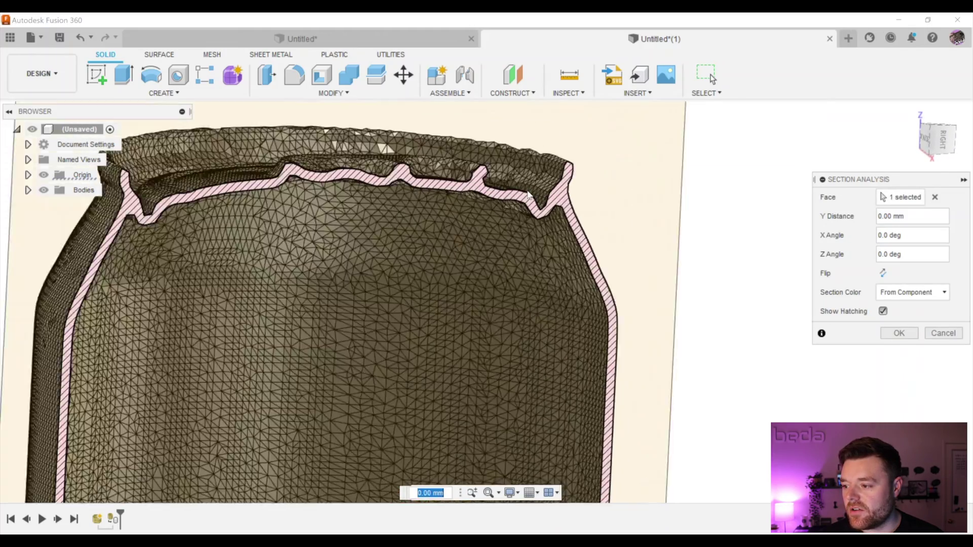
shift+middle_drag(524, 193, 577, 209)
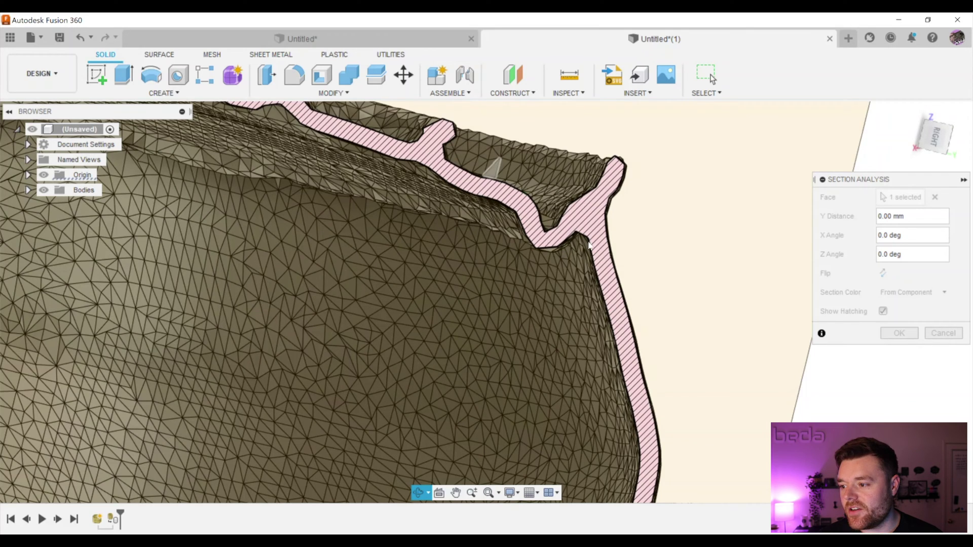
scroll(588, 245, down, 6)
scroll(582, 245, up, 3)
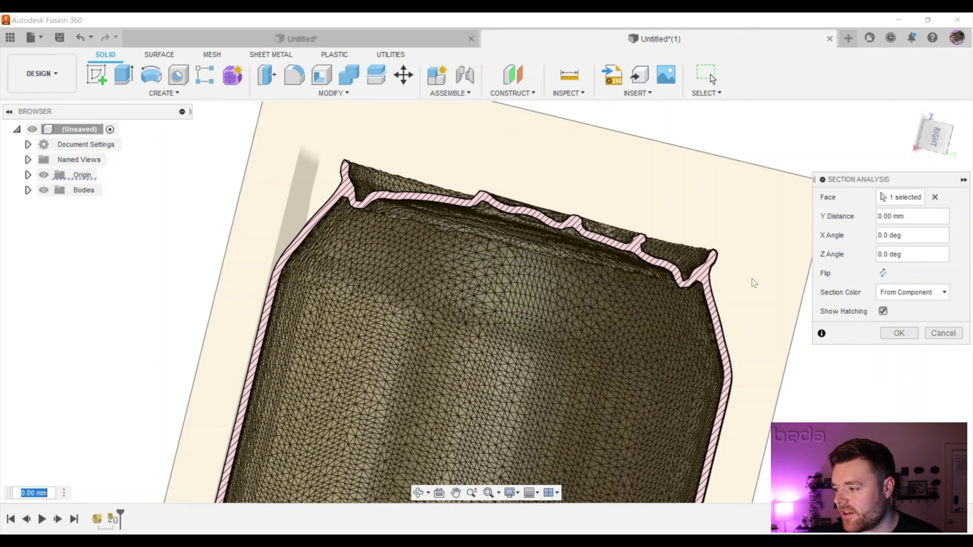
click(899, 333)
scroll(386, 180, up, 3)
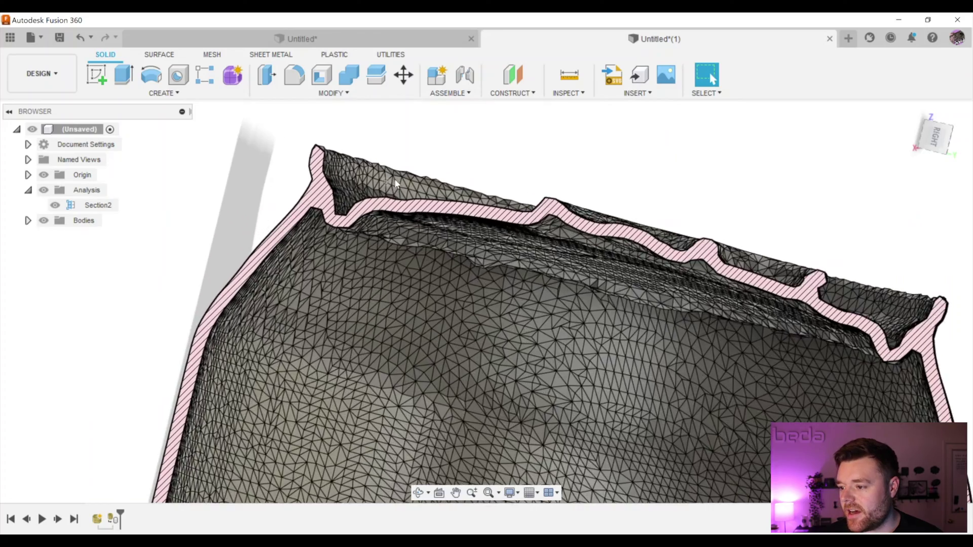
shift+middle_drag(385, 185, 403, 202)
scroll(404, 201, down, 4)
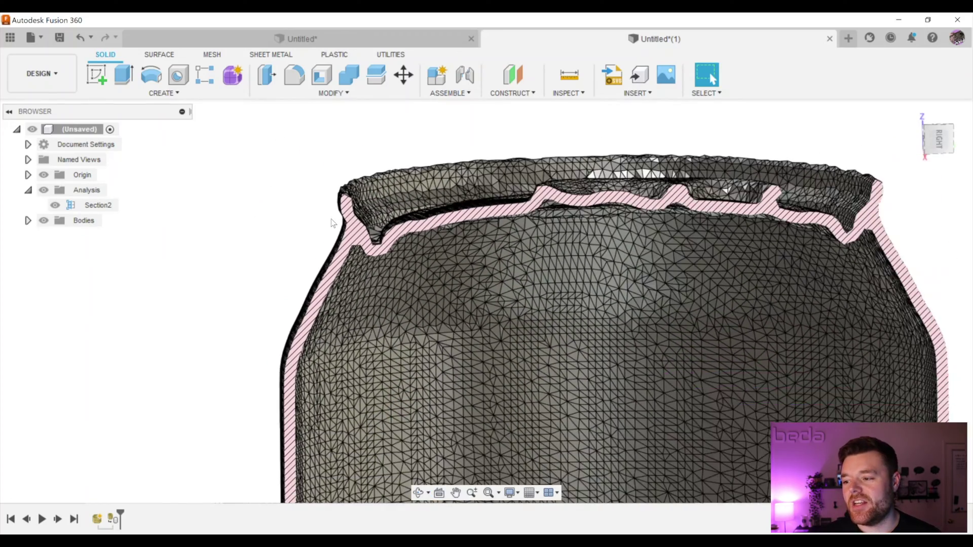
Examine the sectioned solid can around the lid, rim, shoulder and side walls from several angles and zoom levels
scroll(431, 203, up, 4)
shift+middle_drag(462, 203, 460, 217)
scroll(388, 235, down, 1)
scroll(374, 230, down, 4)
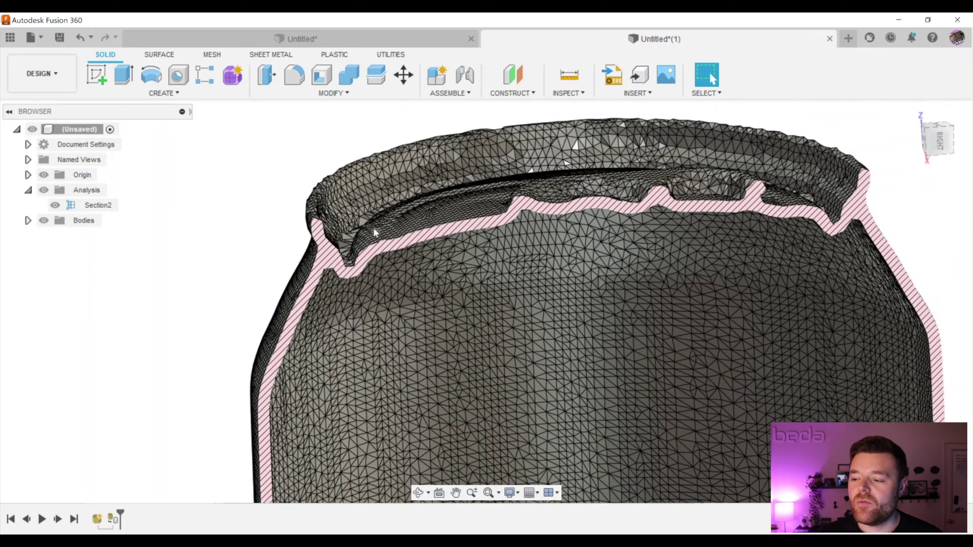
shift+middle_drag(373, 227, 350, 237)
scroll(343, 239, up, 4)
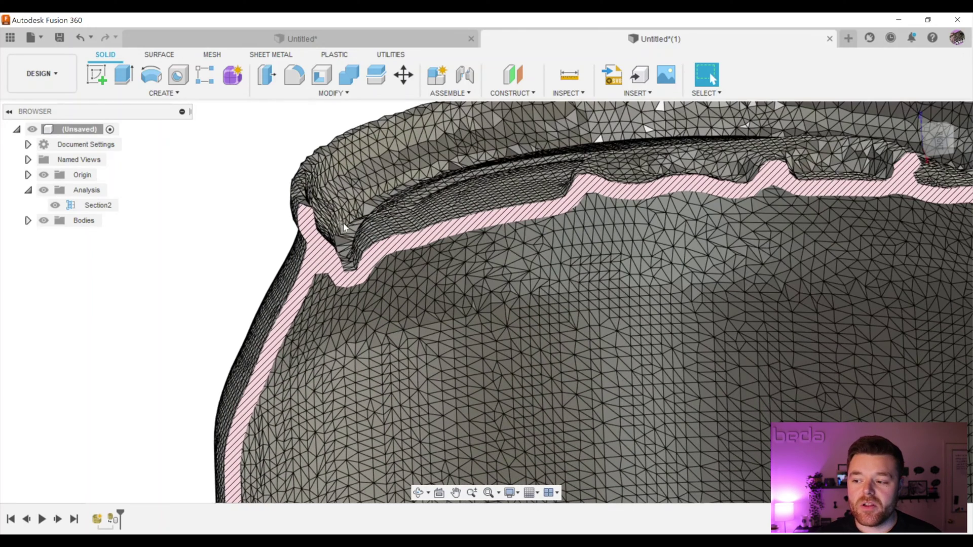
scroll(344, 226, down, 1)
scroll(342, 228, down, 1)
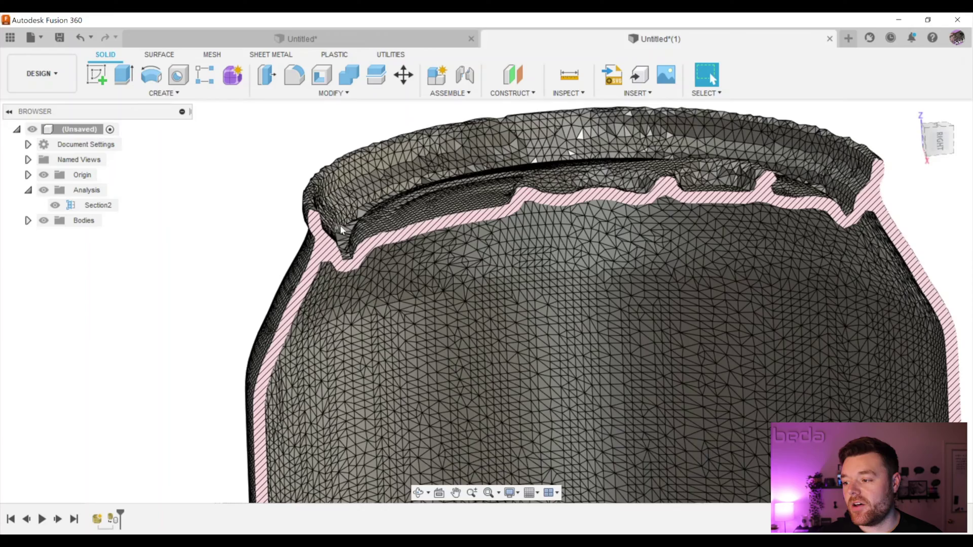
scroll(629, 175, down, 2)
scroll(666, 186, up, 4)
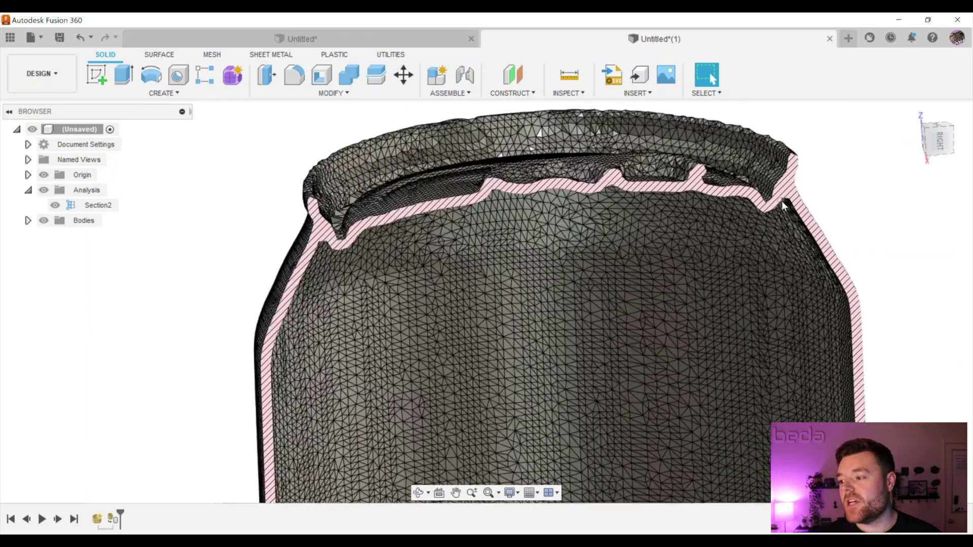
scroll(743, 208, down, 5)
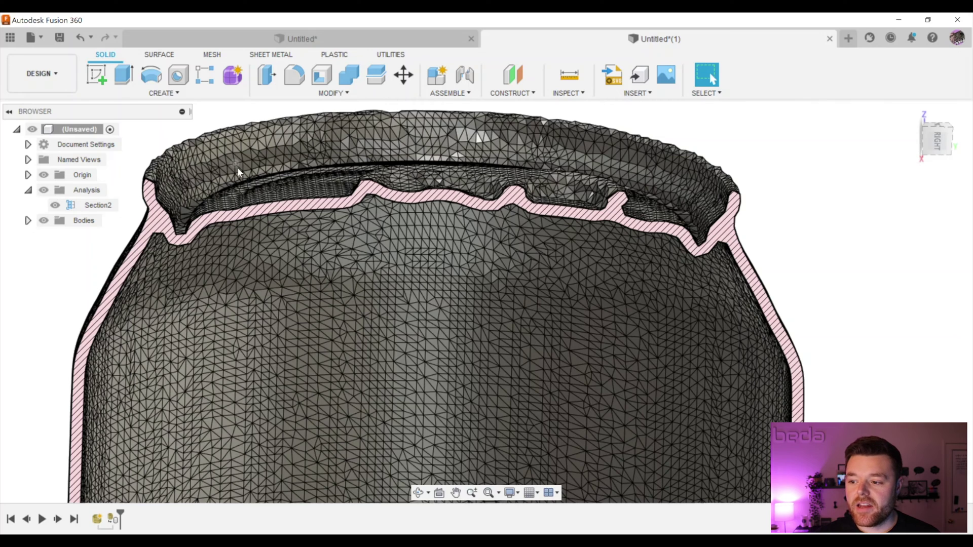
scroll(140, 194, up, 3)
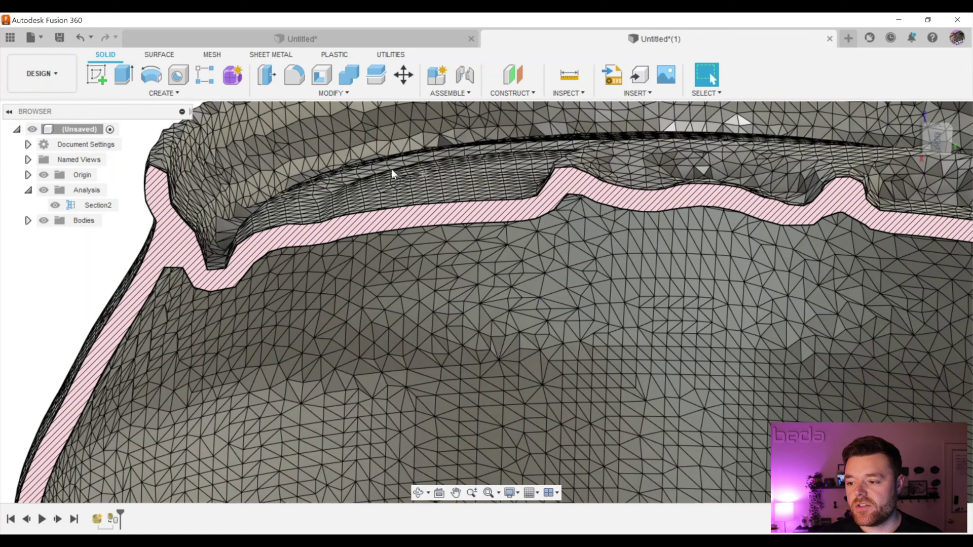
scroll(311, 222, down, 6)
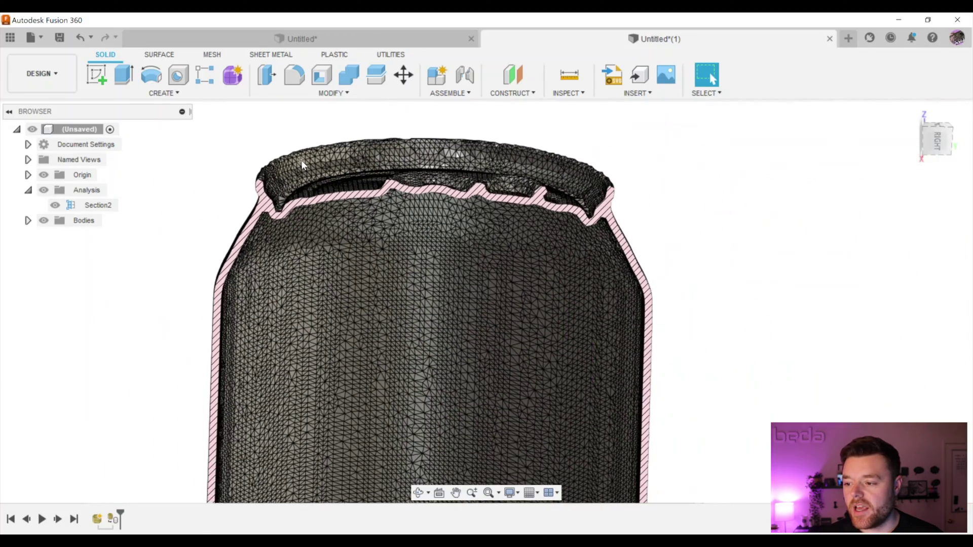
scroll(304, 473, up, 4)
shift+middle_drag(333, 368, 345, 293)
scroll(345, 294, down, 4)
scroll(519, 341, down, 4)
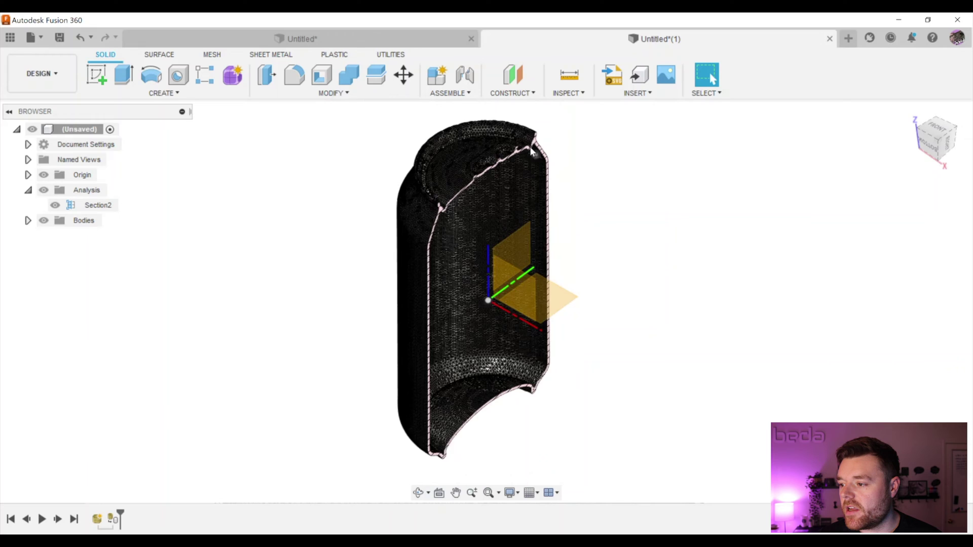
Hide the section analysis to show the whole can and look over the lid and pull tab area
scroll(527, 142, up, 3)
click(44, 191)
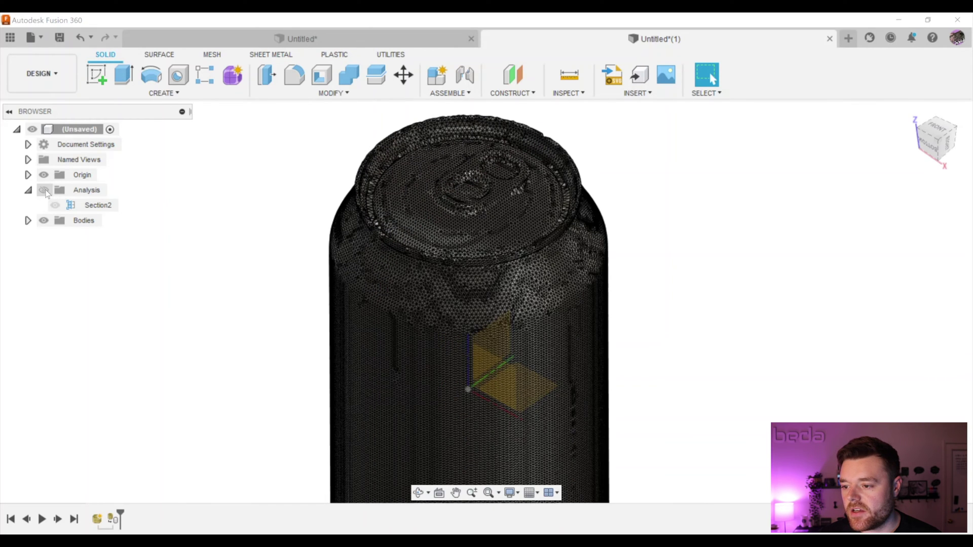
shift+middle_drag(398, 189, 487, 188)
scroll(478, 245, down, 3)
scroll(479, 196, up, 5)
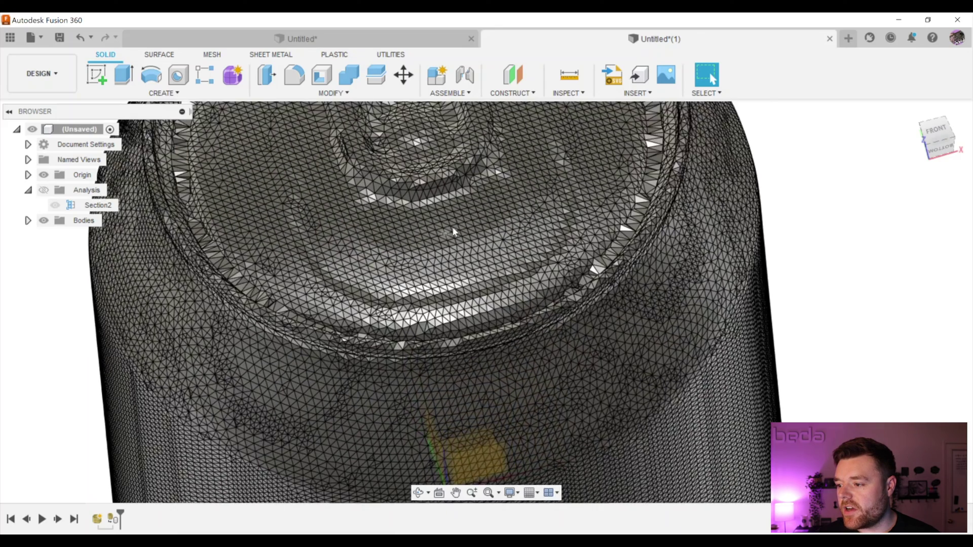
scroll(457, 183, down, 10)
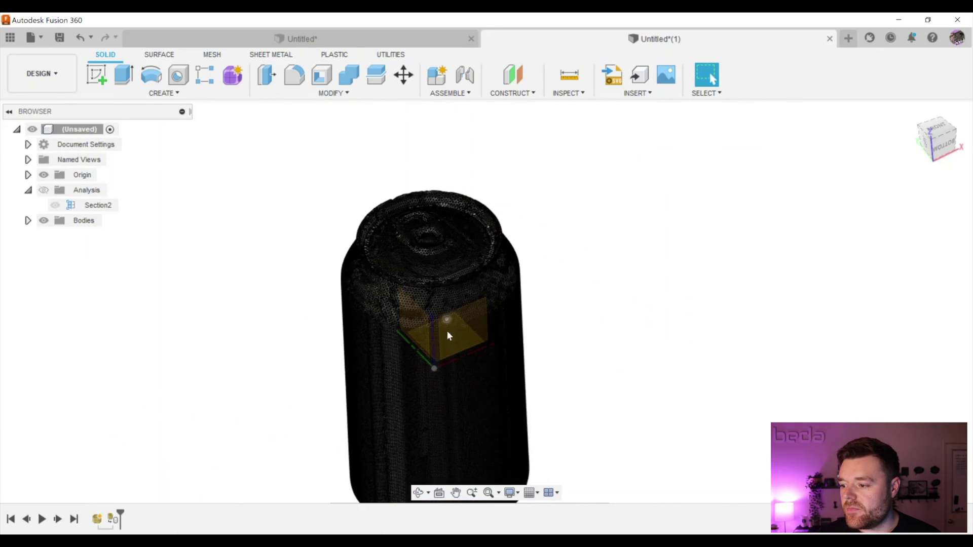
scroll(441, 333, up, 1)
shift+middle_drag(441, 333, 450, 325)
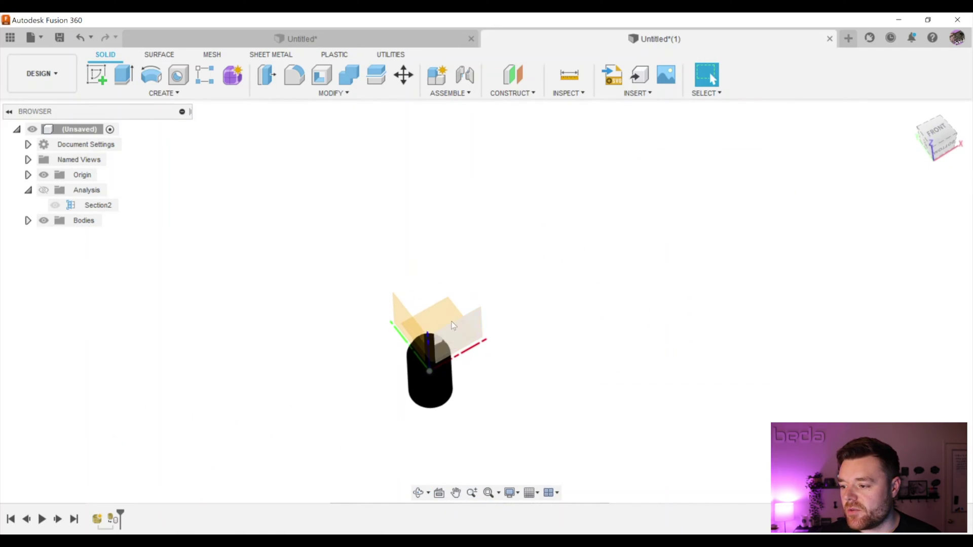
Create a construction plane offset 70 mm from the horizontal origin plane, at the top of the can
click(445, 315)
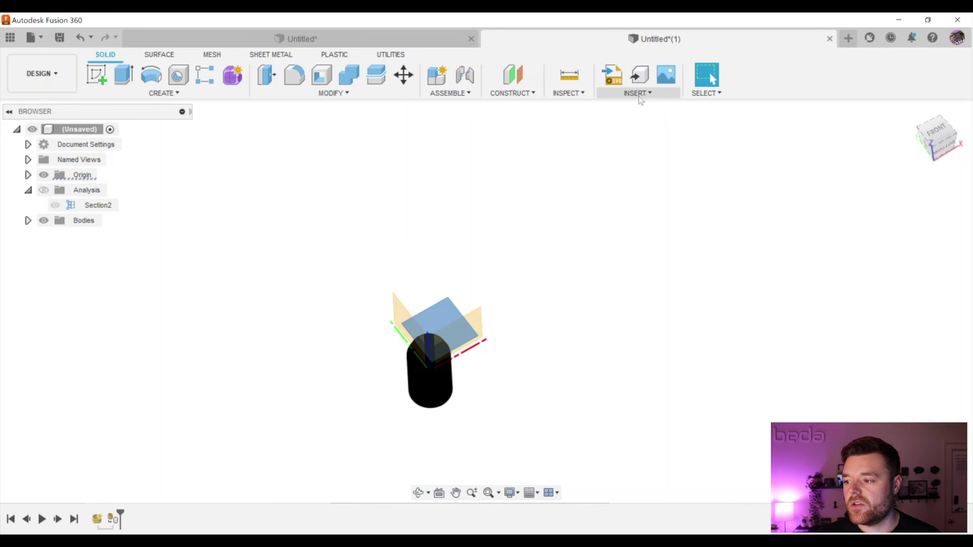
click(513, 75)
drag(436, 351, 439, 324)
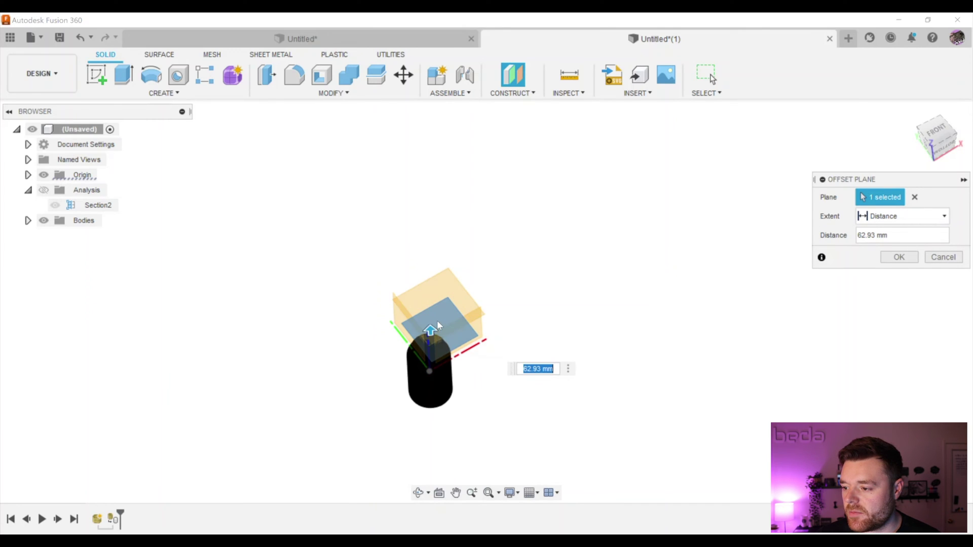
mouse_move(439, 311)
shift+middle_down()
mouse_move(388, 259)
mouse_move(434, 291)
shift+middle_up()
drag(426, 290, 427, 282)
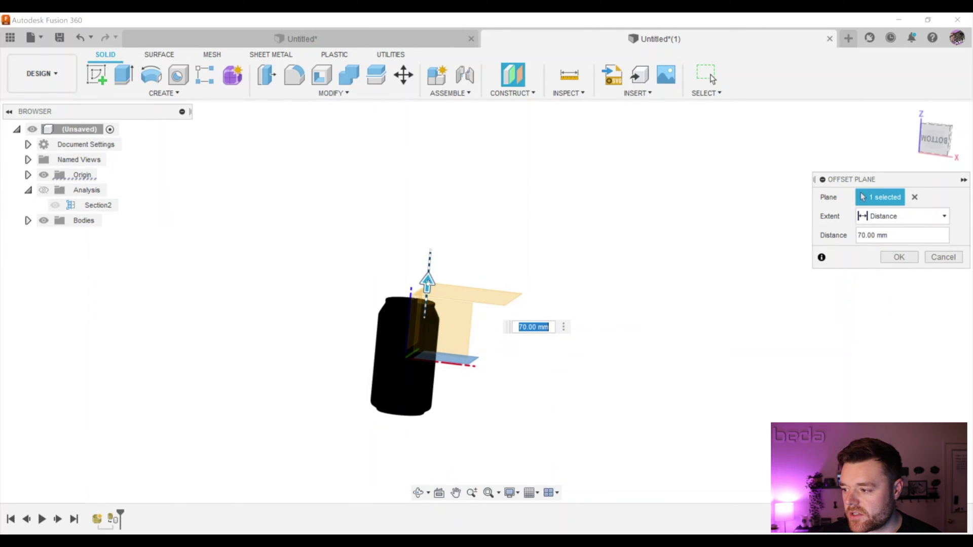
click(898, 257)
On the offset plane, sketch a closed bean-shaped spline outlining the drinking opening beside the pull tab, and finish the sketch
scroll(445, 306, up, 5)
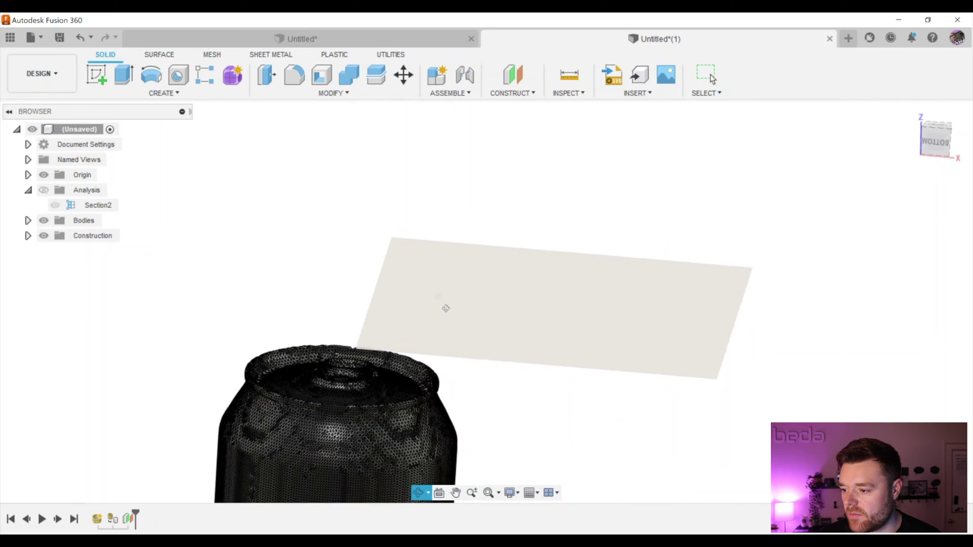
click(446, 303)
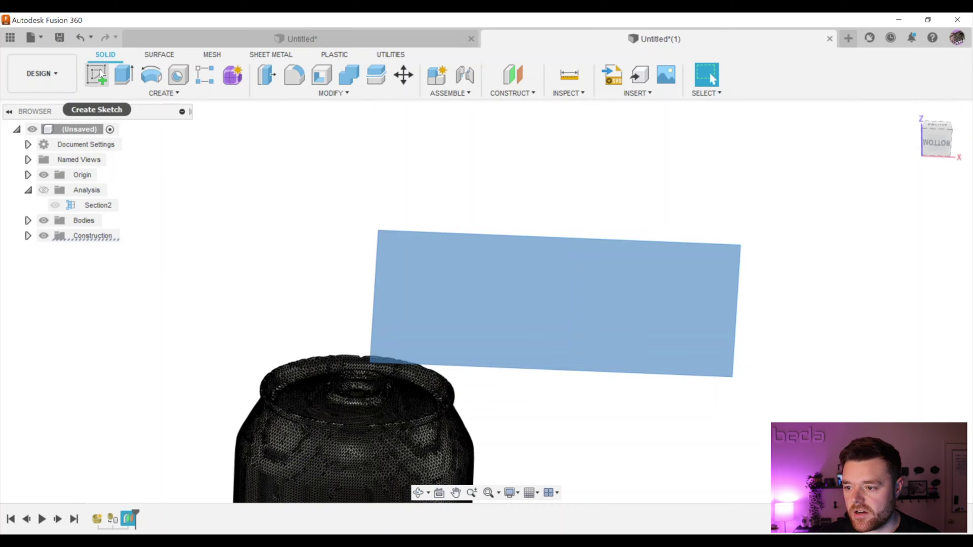
click(102, 76)
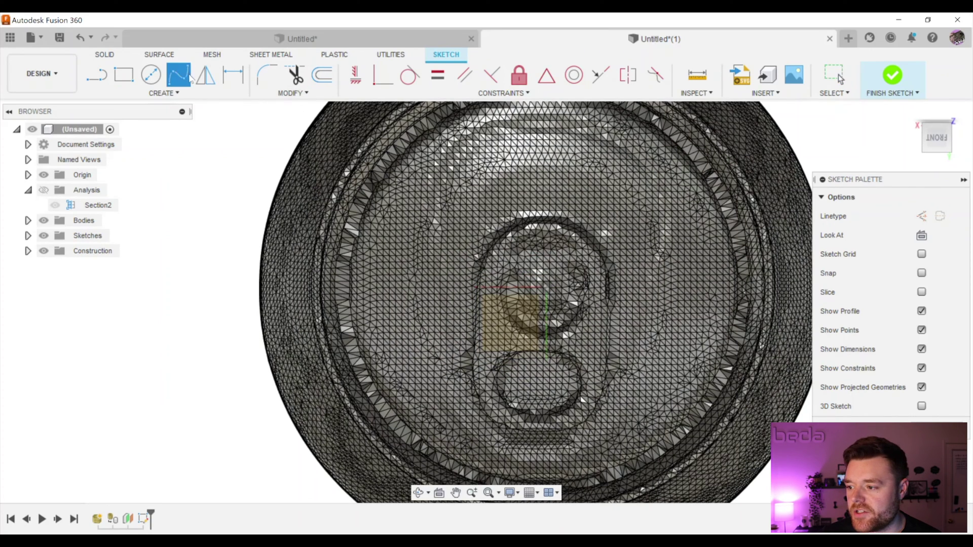
scroll(555, 218, up, 2)
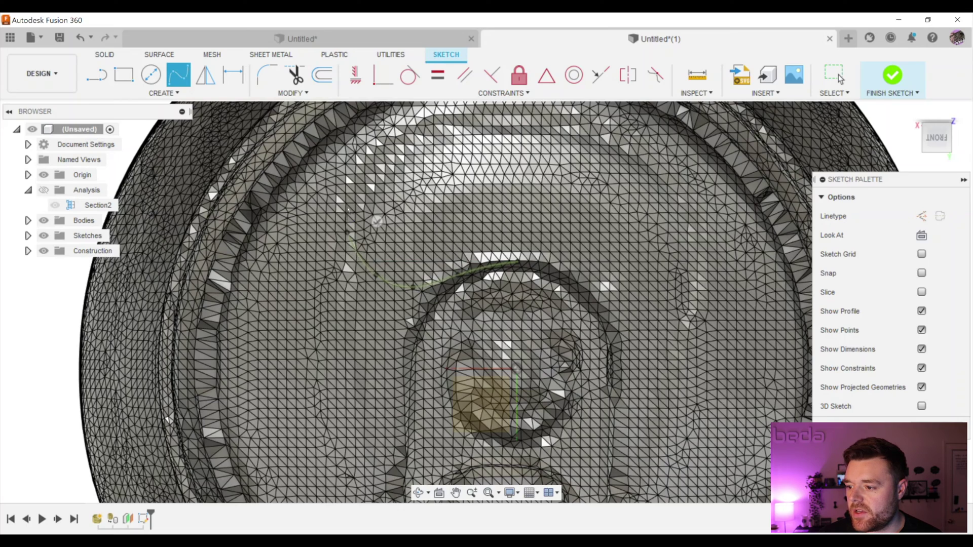
click(379, 178)
click(443, 141)
click(574, 148)
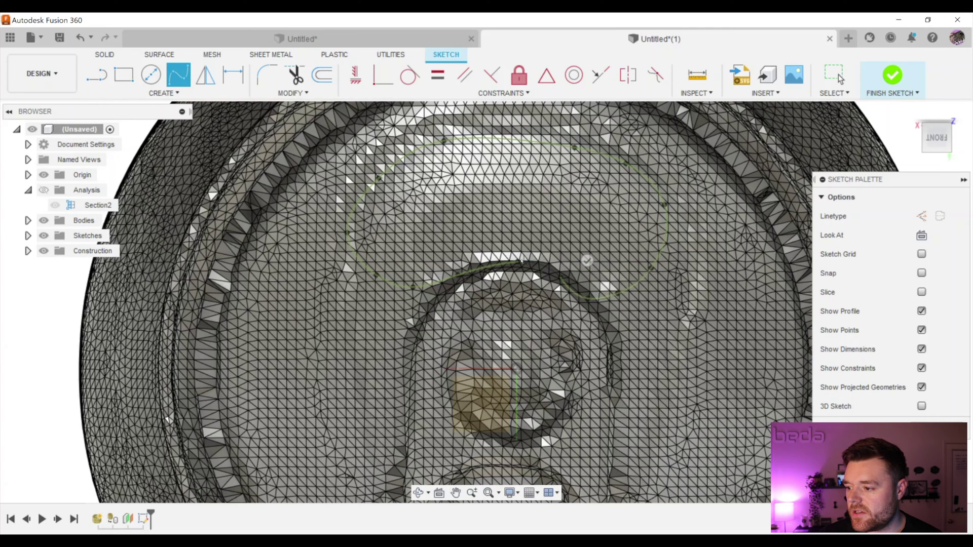
click(518, 262)
click(892, 76)
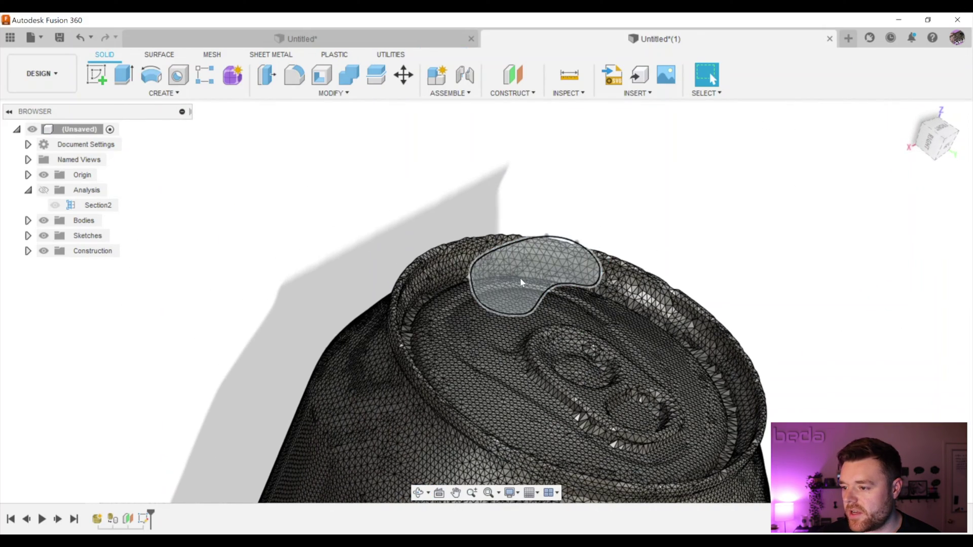
Extrude the drinking-opening profile by -25 mm as a cut through the can's lid
click(519, 277)
key(e)
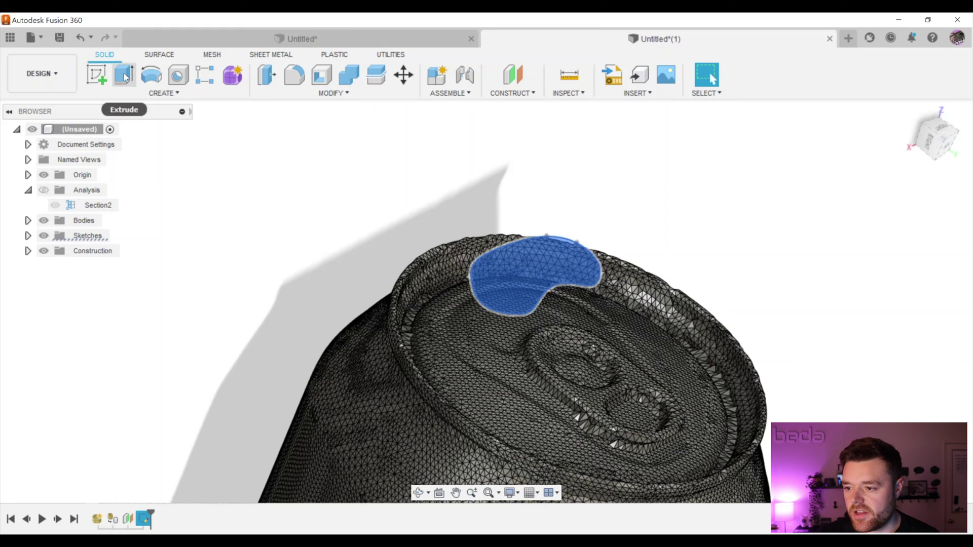
drag(534, 265, 474, 383)
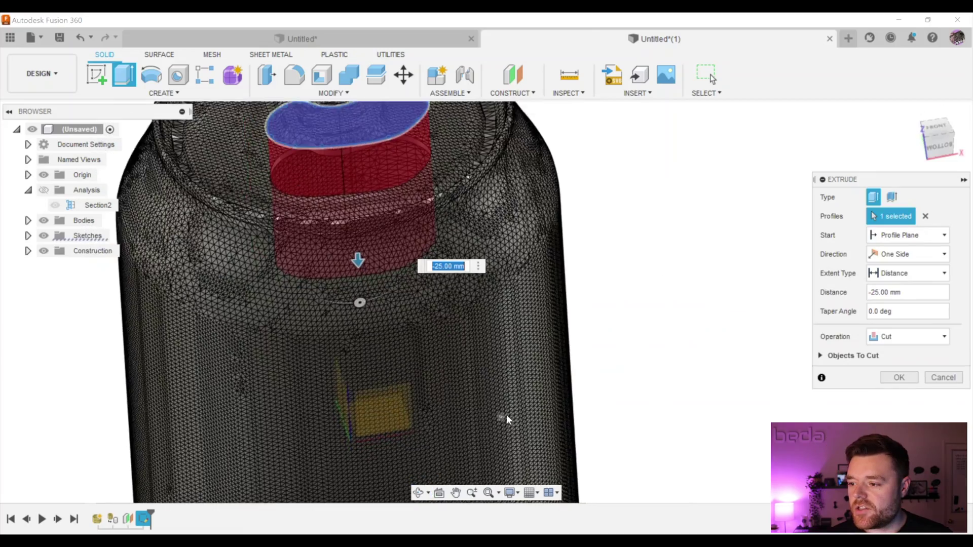
scroll(393, 215, down, 3)
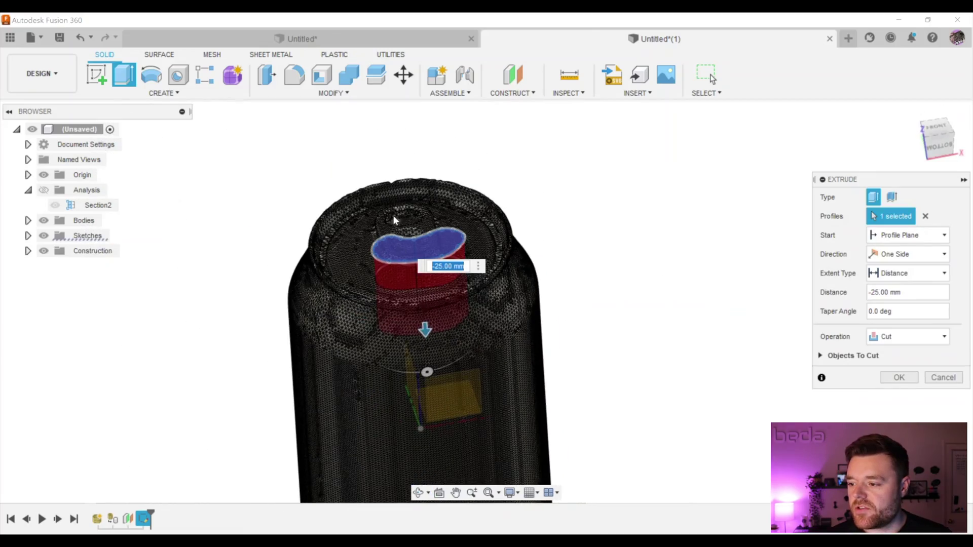
scroll(391, 284, up, 5)
shift+middle_drag(387, 284, 452, 241)
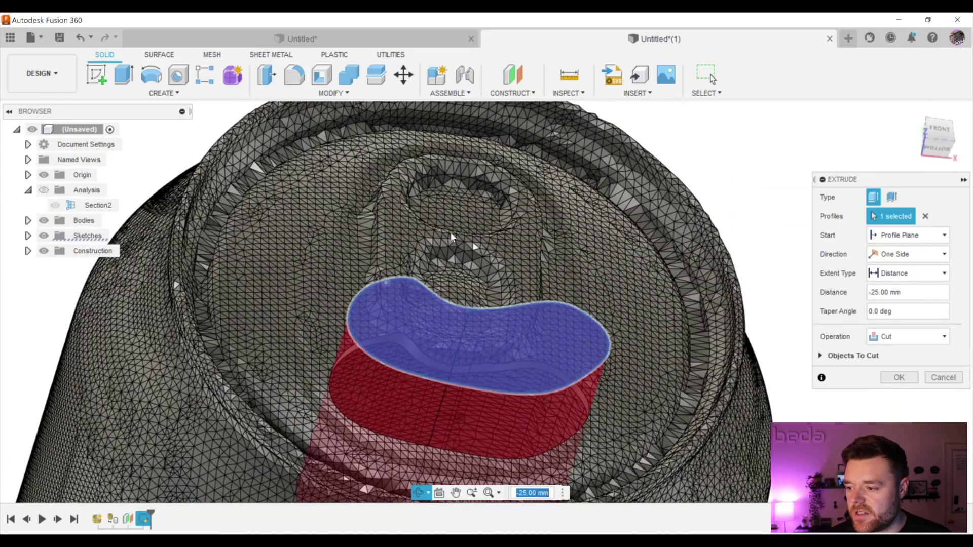
scroll(451, 240, down, 3)
scroll(470, 312, up, 3)
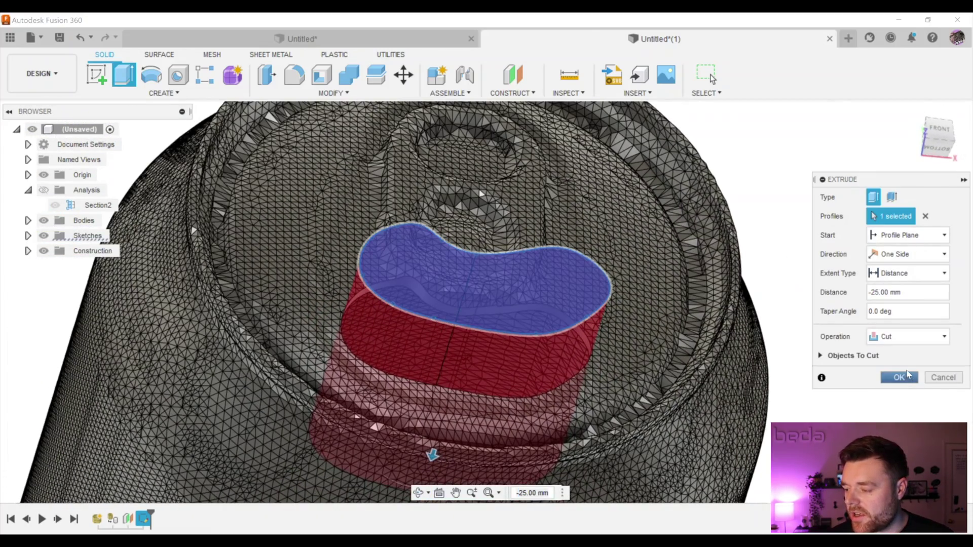
key(Return)
Examine the opening cut in the lid, checking its edges and the hollow interior from several angles
scroll(709, 282, down, 3)
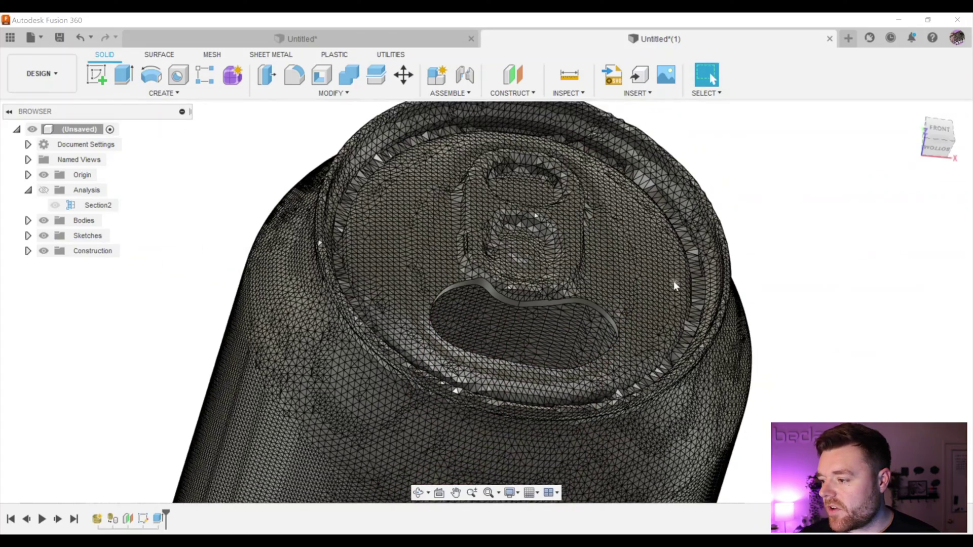
shift+middle_drag(610, 265, 522, 297)
scroll(522, 296, up, 8)
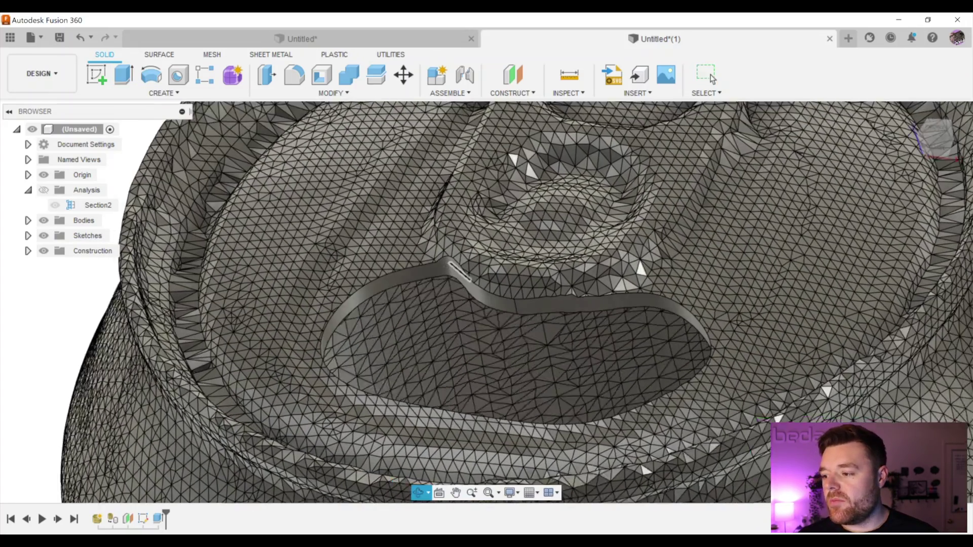
shift+middle_drag(459, 271, 406, 214)
scroll(404, 243, up, 1)
scroll(408, 217, down, 4)
click(707, 75)
scroll(446, 208, up, 4)
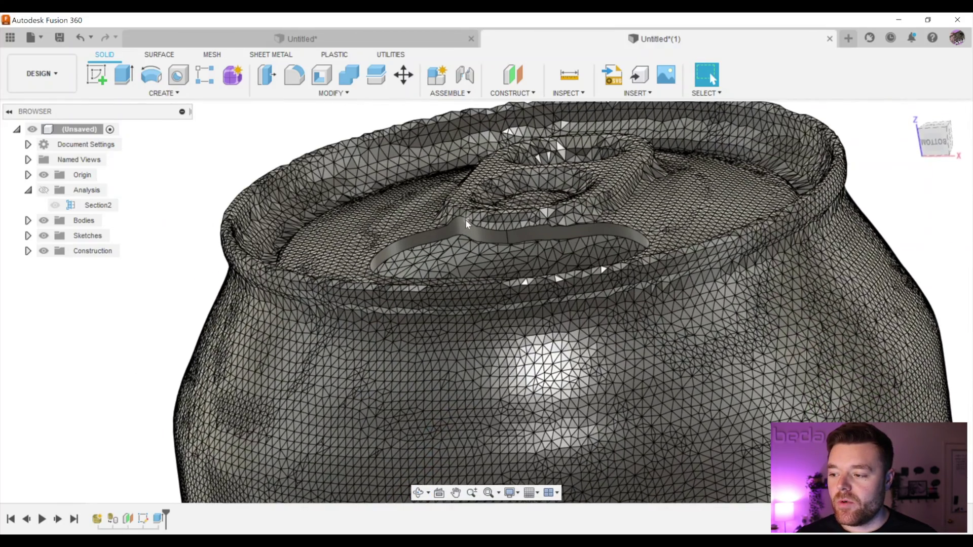
shift+middle_drag(461, 228, 452, 253)
scroll(453, 227, down, 4)
shift+middle_drag(502, 160, 447, 223)
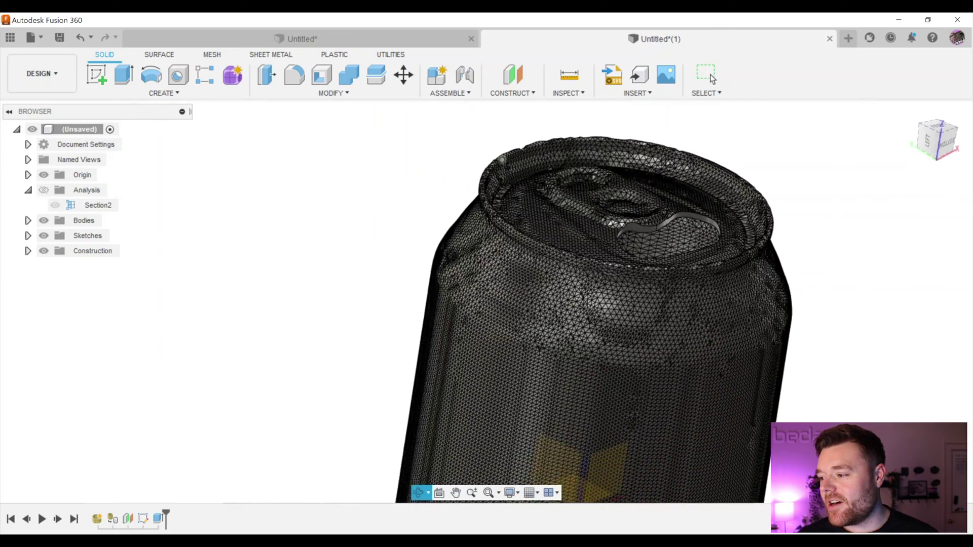
scroll(448, 223, down, 3)
Start a new section analysis, show the existing section again, and examine the lid opening, walls and base of the can
click(584, 94)
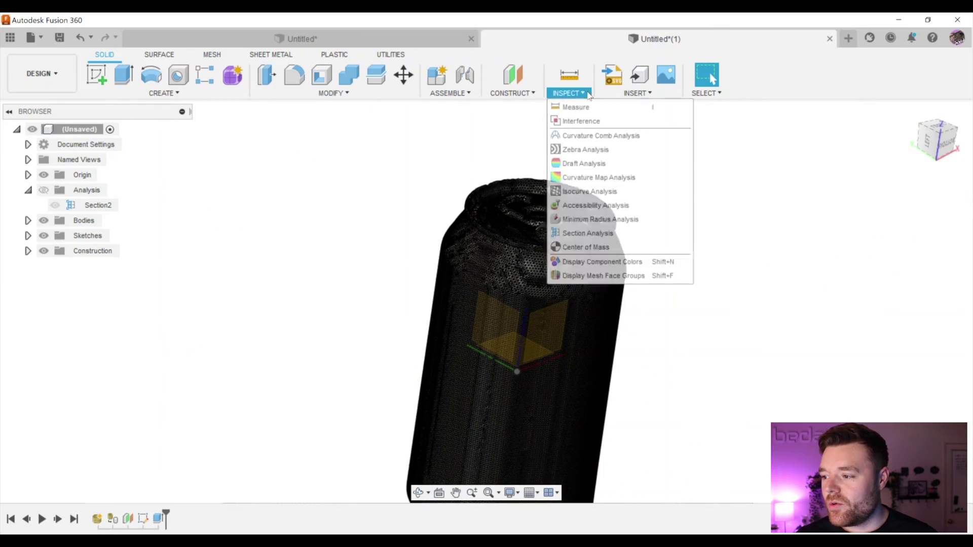
click(584, 233)
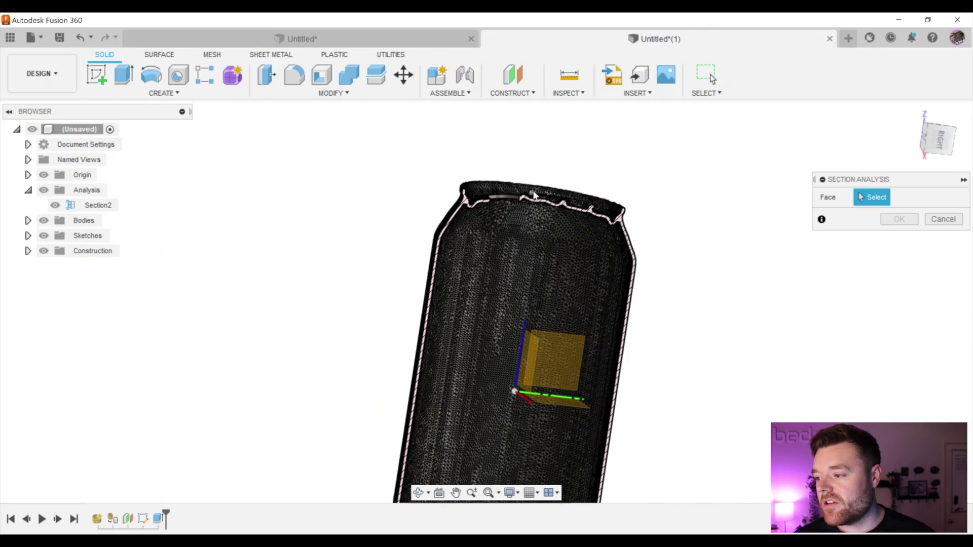
shift+middle_drag(533, 195, 504, 187)
scroll(468, 216, up, 7)
shift+middle_drag(456, 215, 439, 173)
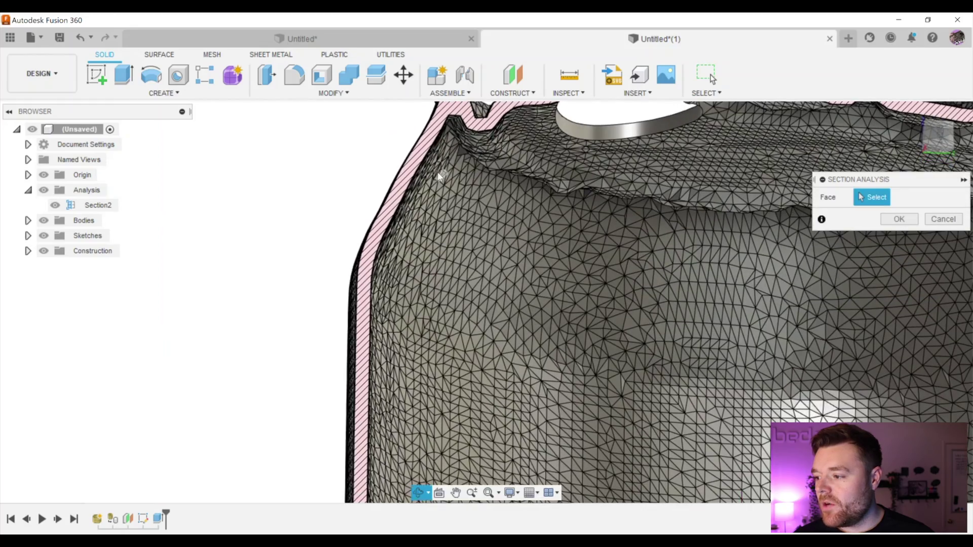
scroll(433, 162, down, 10)
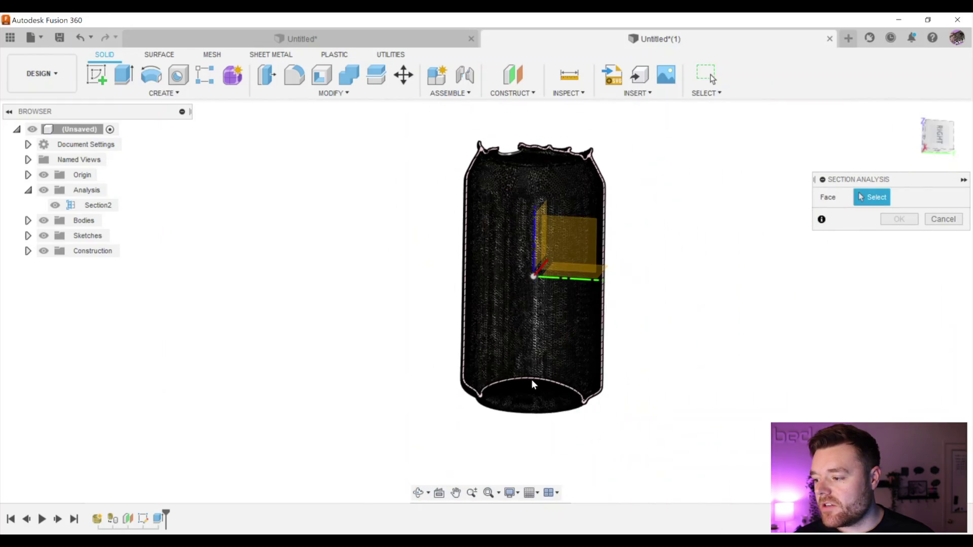
scroll(532, 382, up, 5)
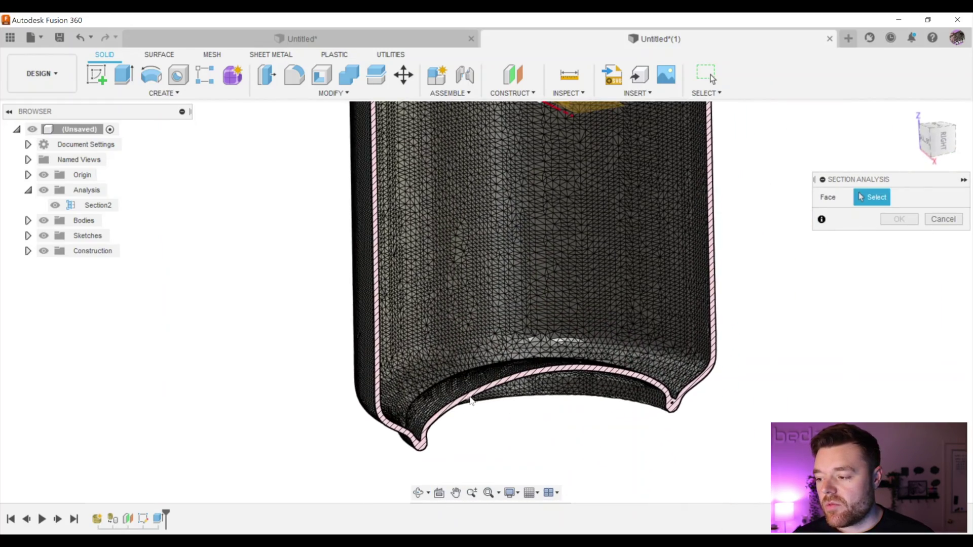
scroll(471, 401, down, 6)
scroll(470, 149, up, 4)
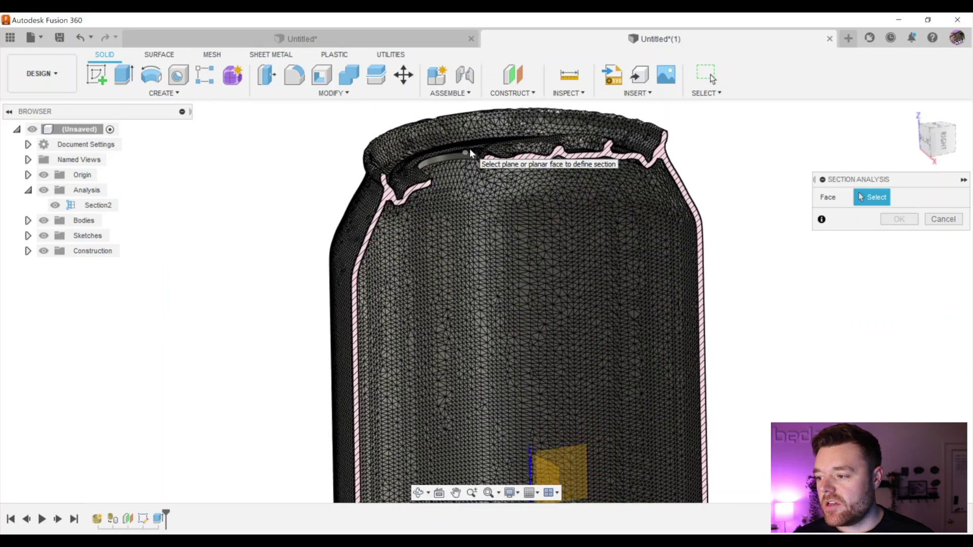
shift+middle_drag(470, 148, 492, 178)
scroll(492, 178, down, 2)
scroll(492, 177, down, 1)
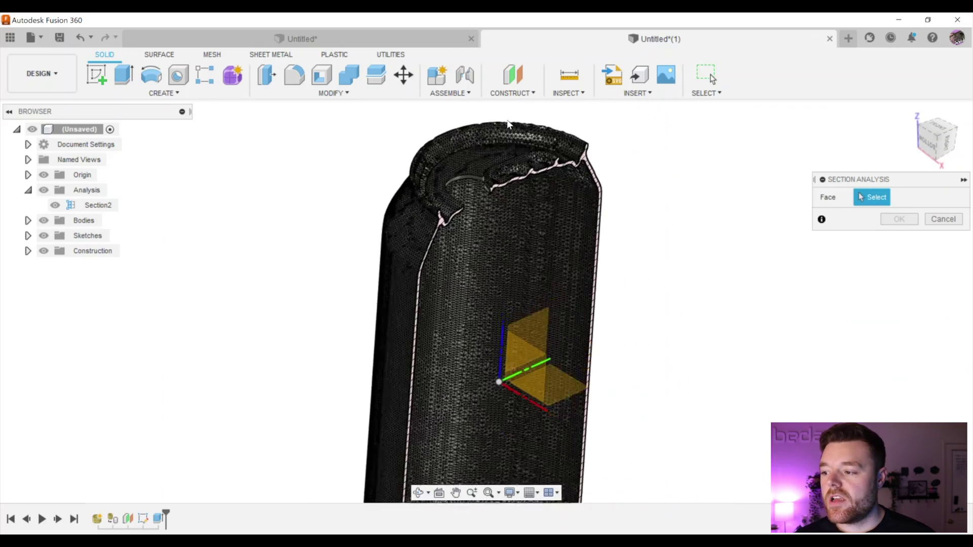